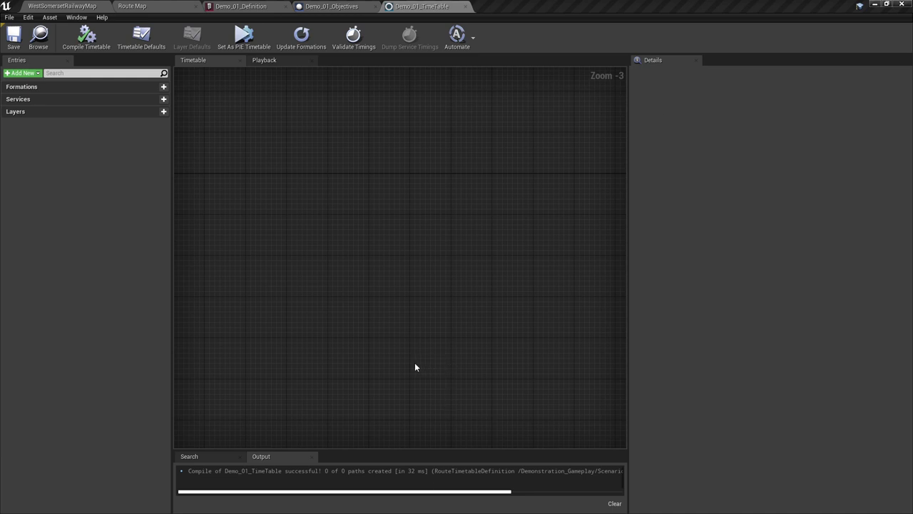
# Add a new formation called Player09 from the Demo_01 timetable graph's instruction list
pyautogui.rightClick(332, 248)
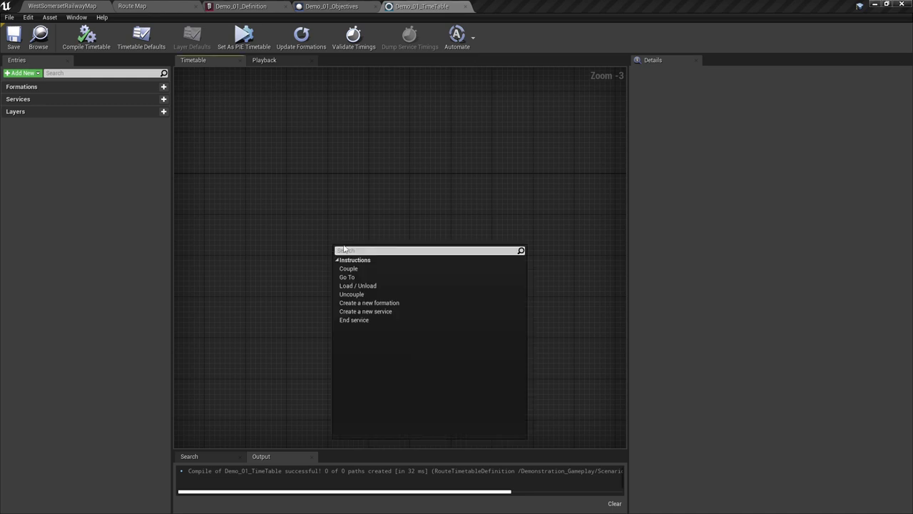
pyautogui.click(357, 299)
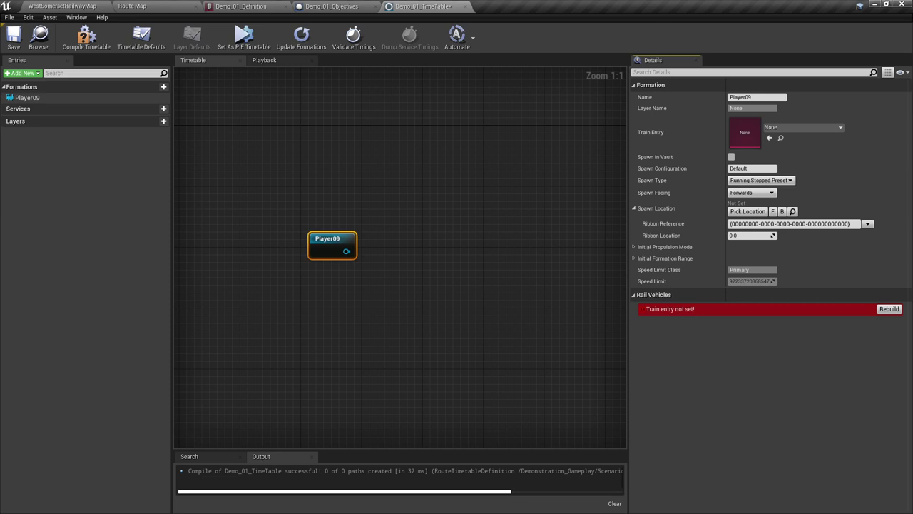
# Set Player09's train entry to Demo_01_Class09, found by searching 'Demo_01'
pyautogui.click(828, 127)
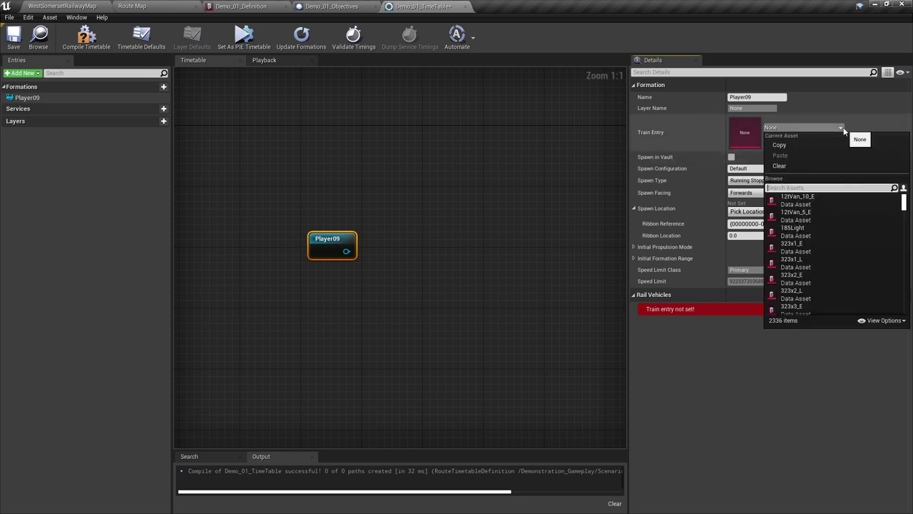
pyautogui.write('Demo_01')
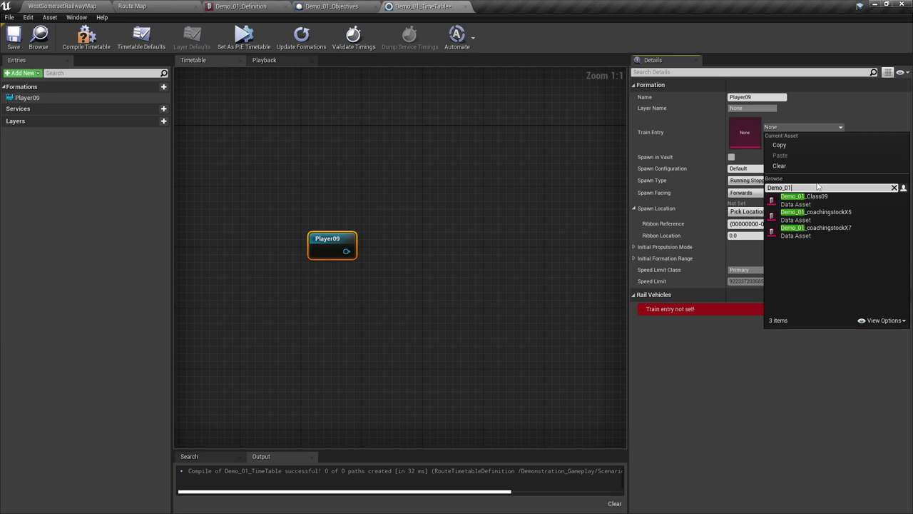
pyautogui.click(805, 199)
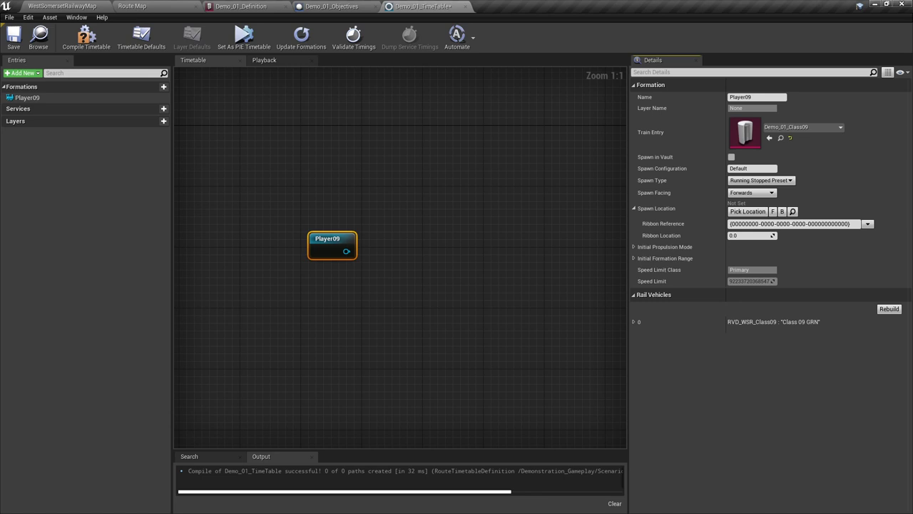
# Change Player09's spawn type to Running Active Preset and show its Spawn Location details
pyautogui.click(790, 180)
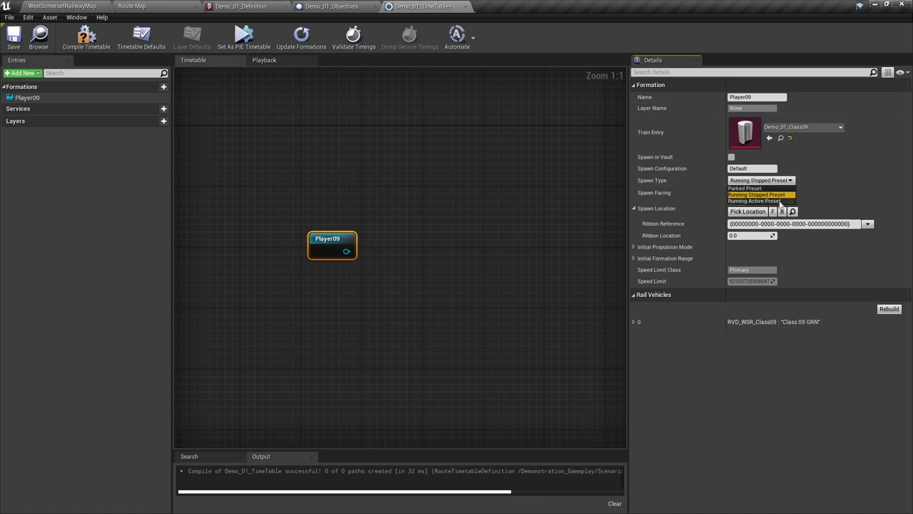
pyautogui.click(754, 200)
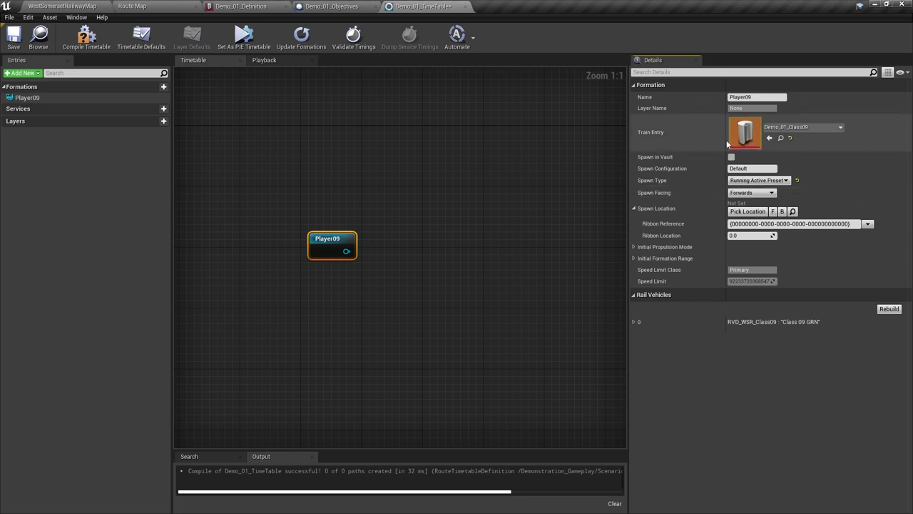
pyautogui.click(634, 208)
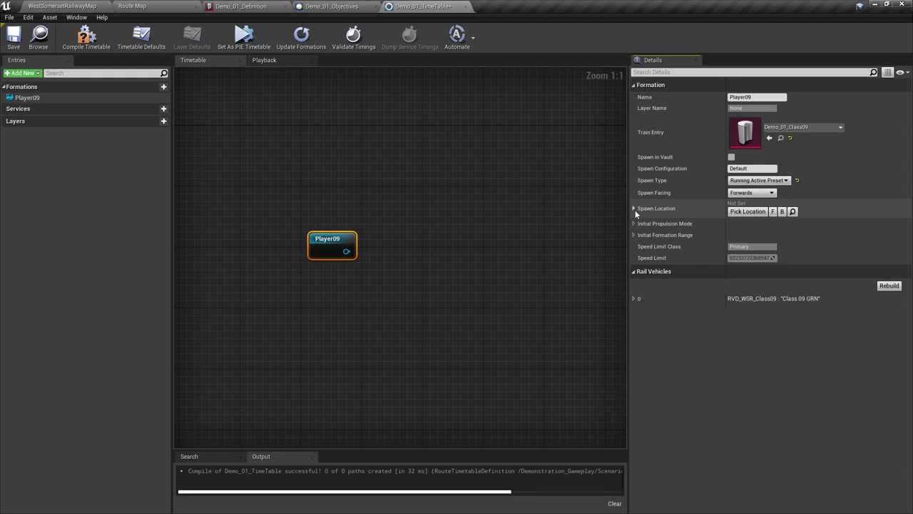
pyautogui.click(634, 209)
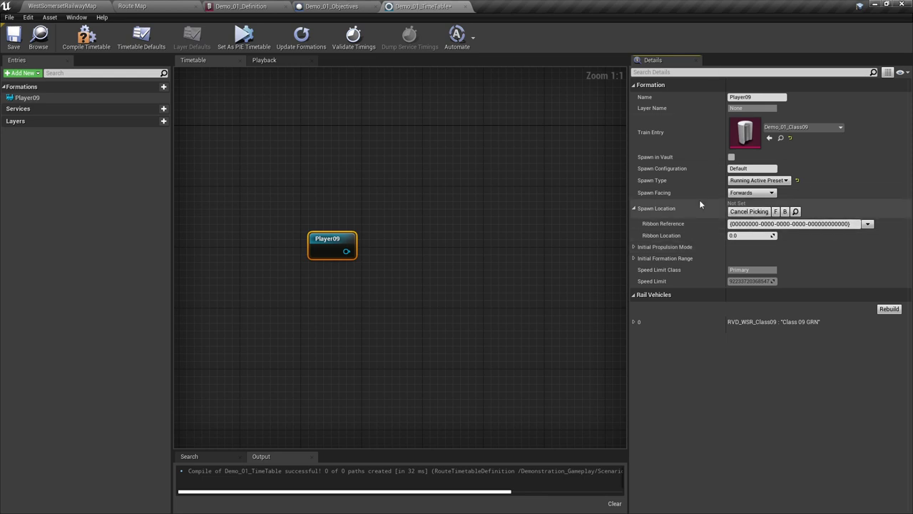
# Place Player09's spawn marker on the Minehead Bay siding in the Route Map
pyautogui.click(152, 8)
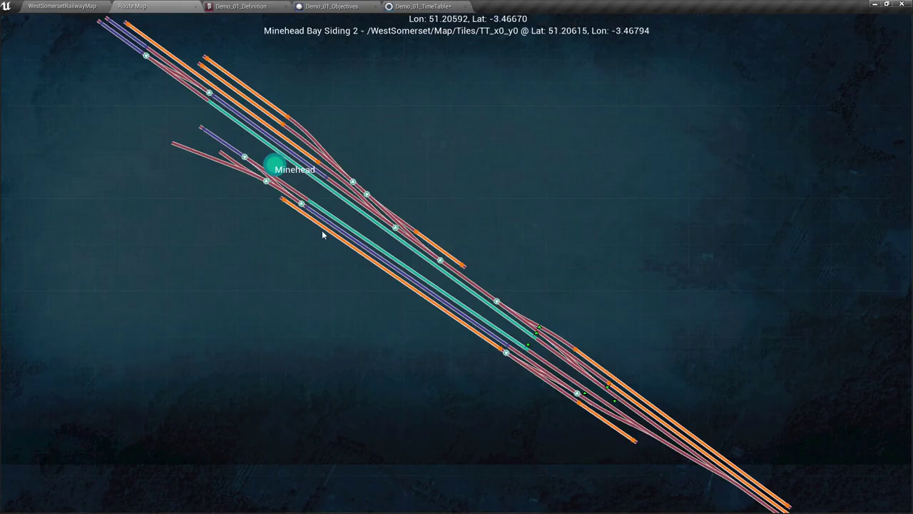
pyautogui.click(592, 414)
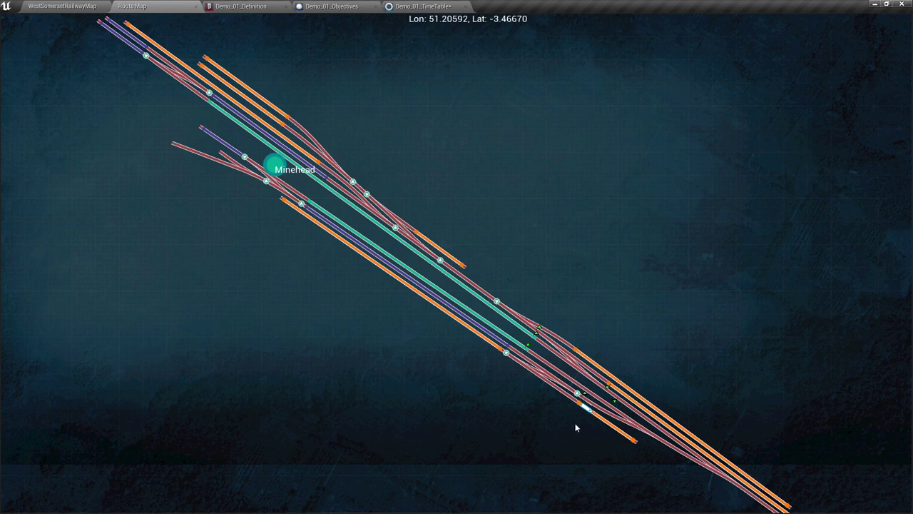
pyautogui.scroll(5, 582, 421)
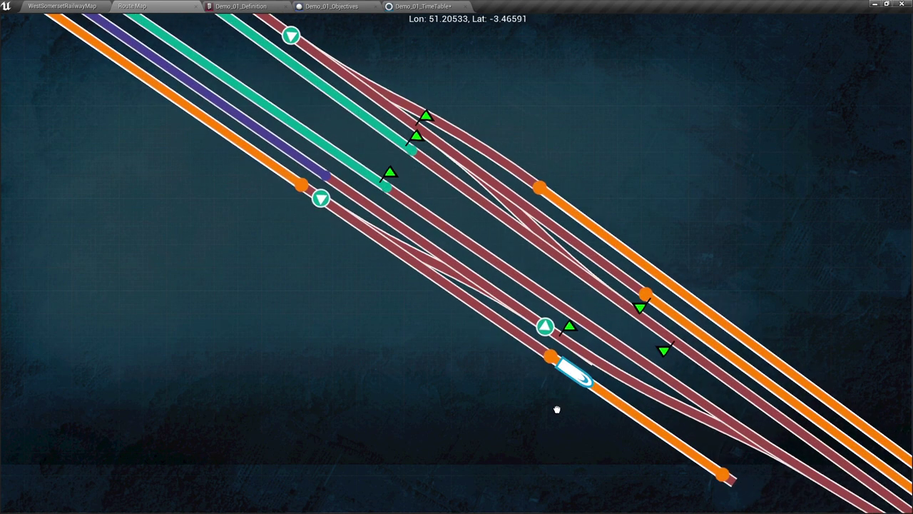
pyautogui.click(415, 9)
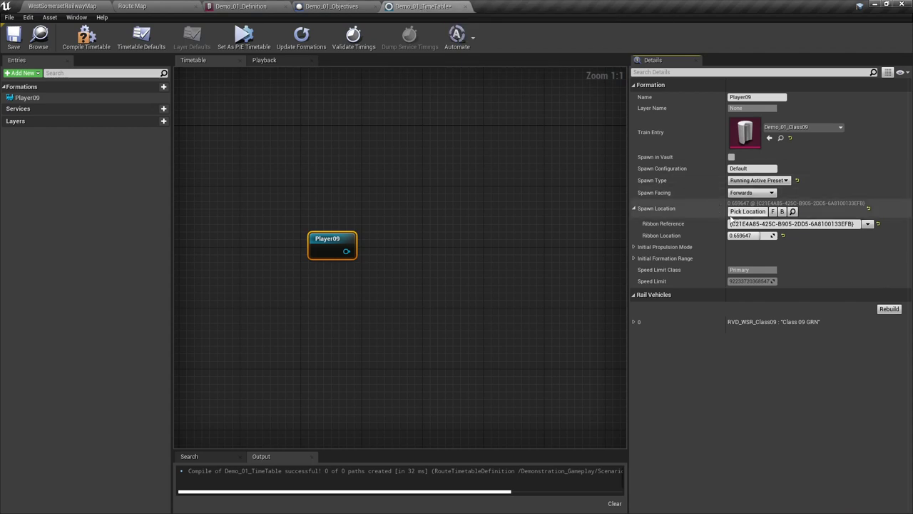
# Re-pick the spawn further along Minehead Bay Siding 1, giving ribbon location 0.796707
pyautogui.click(745, 211)
pyautogui.click(154, 7)
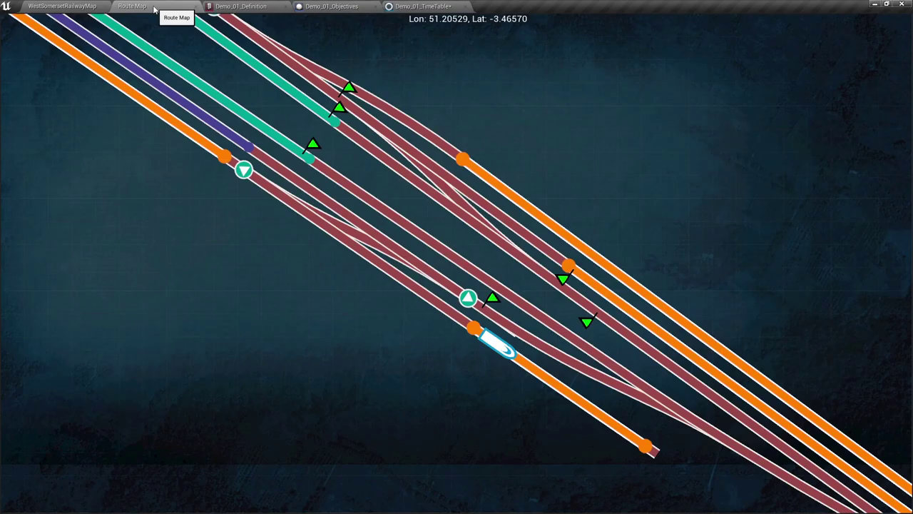
pyautogui.click(574, 398)
pyautogui.scroll(-3, 542, 426)
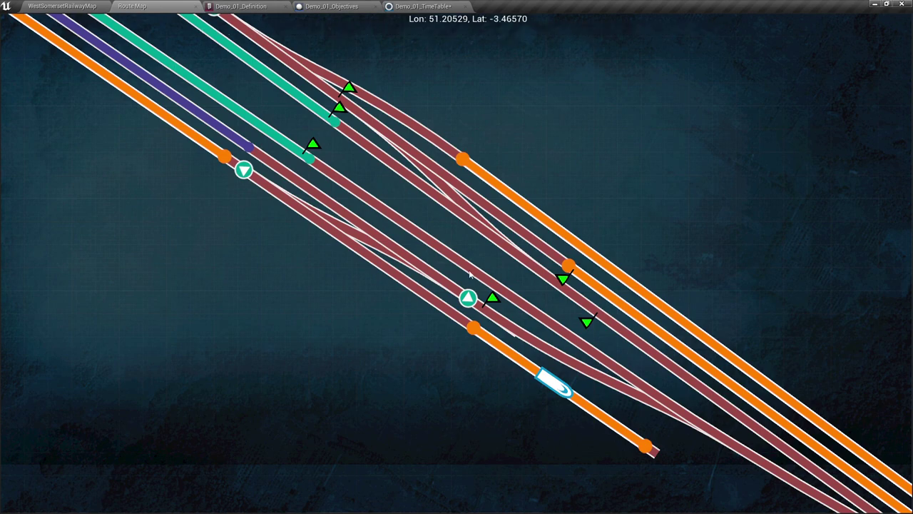
pyautogui.click(464, 395)
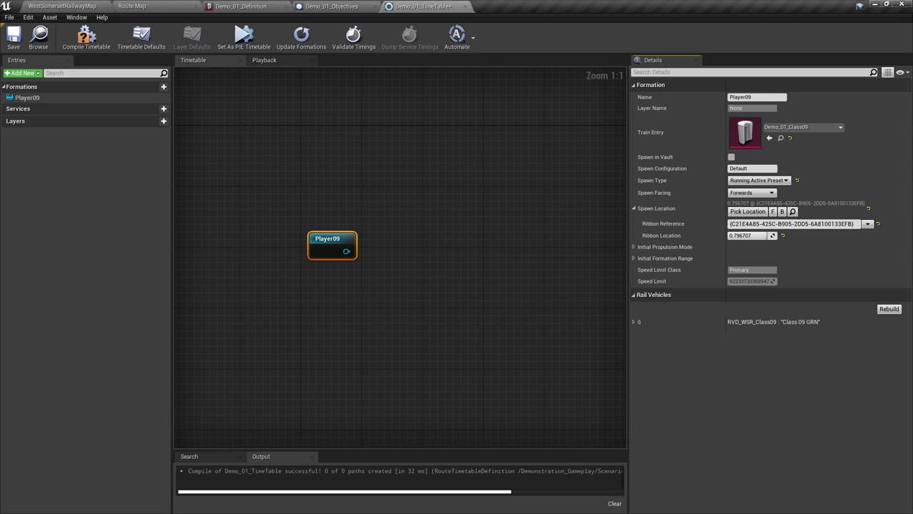
pyautogui.click(146, 7)
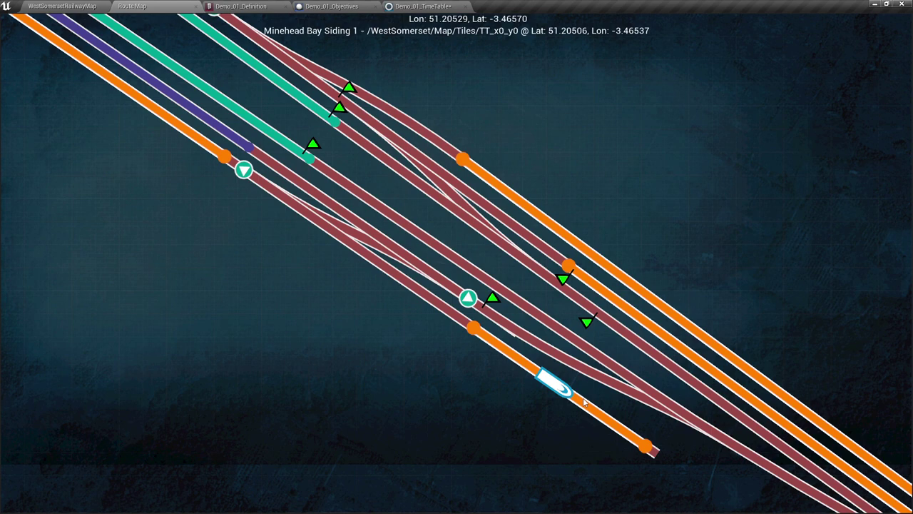
pyautogui.click(424, 6)
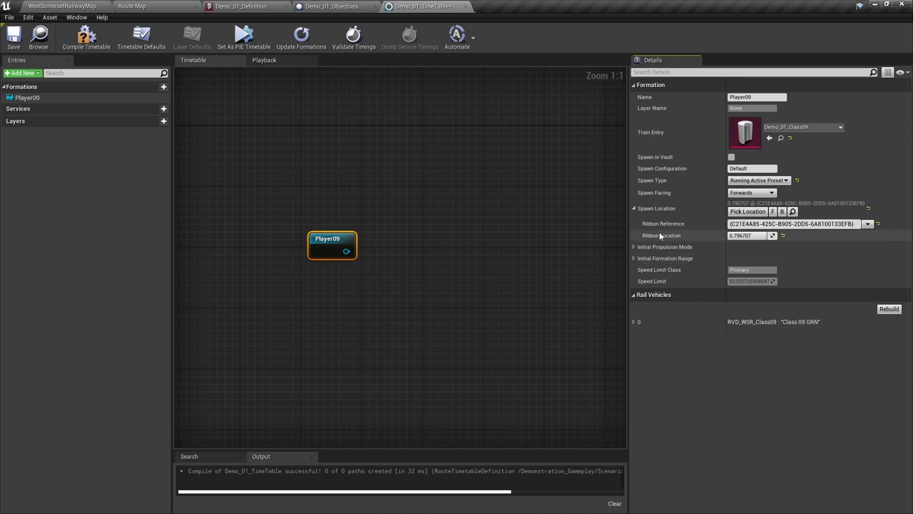
# Copy rail vehicle 0's Rail Vehicle ID, then bring up the Demo_01_Definition asset
pyautogui.click(634, 208)
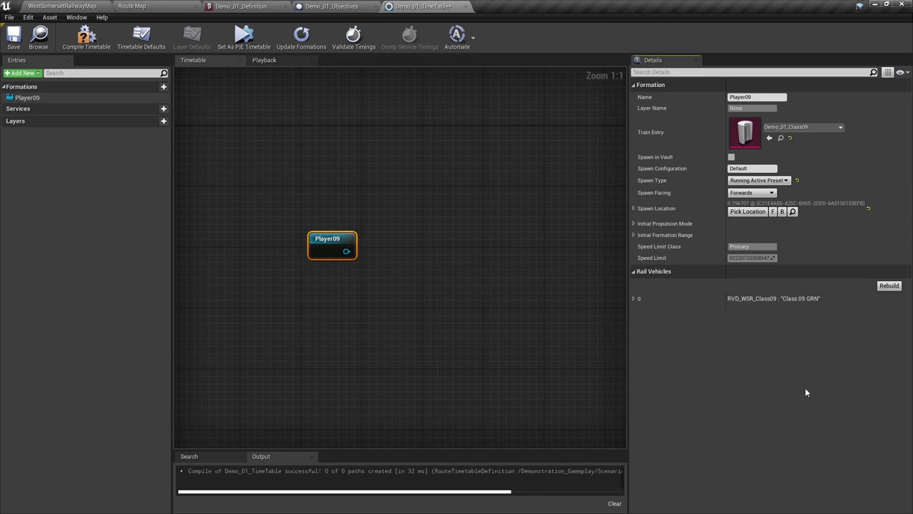
pyautogui.click(634, 298)
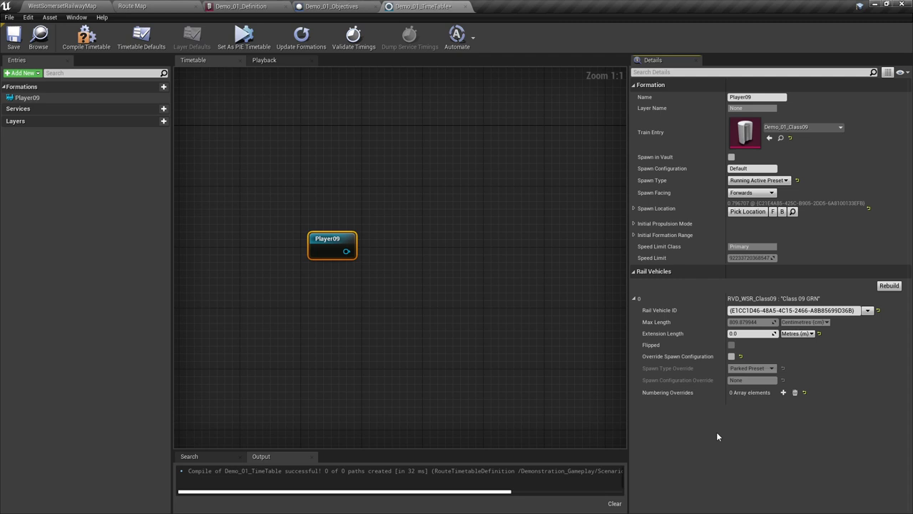
pyautogui.rightClick(652, 313)
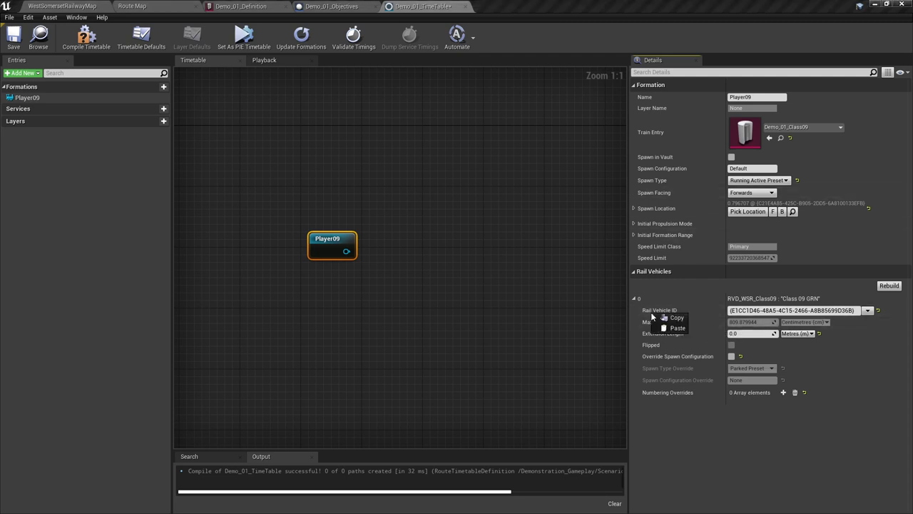
pyautogui.click(672, 317)
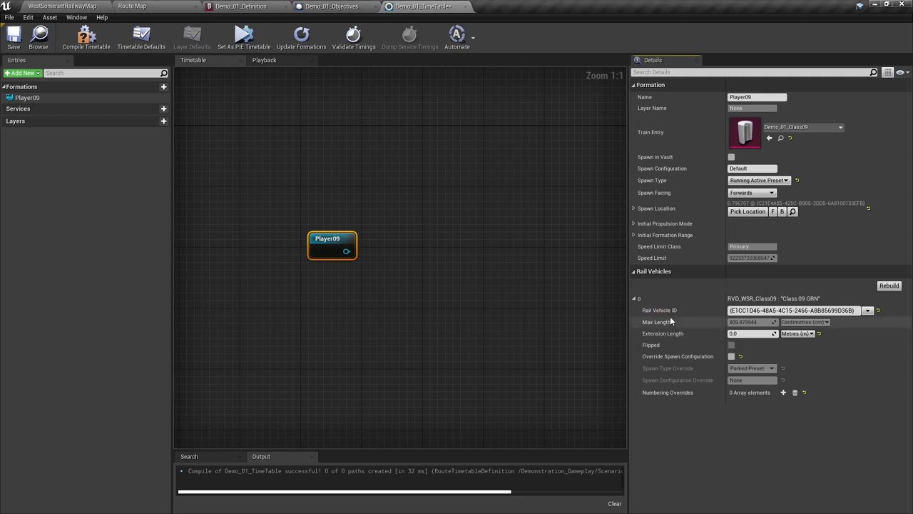
pyautogui.click(237, 6)
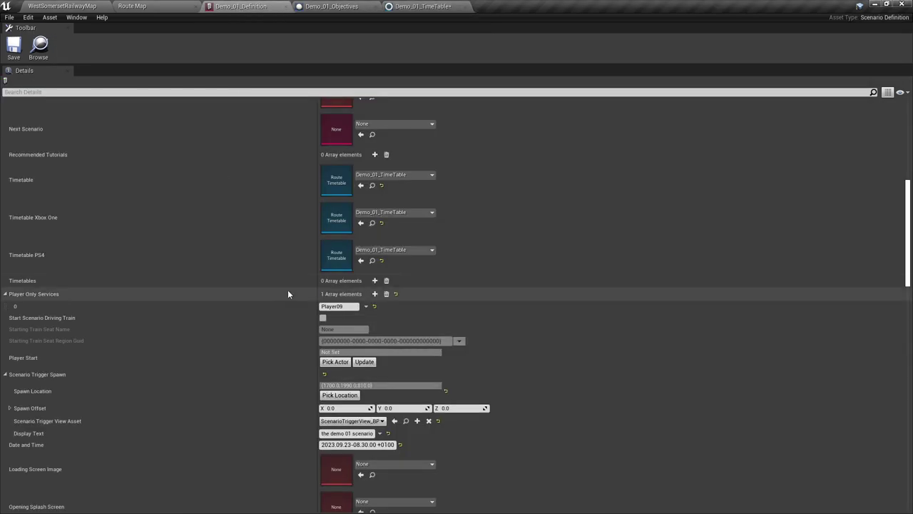
# Enable Start Scenario Driving Train with Engineer as seat, then return to WestSomersetRailwayMap
pyautogui.click(323, 318)
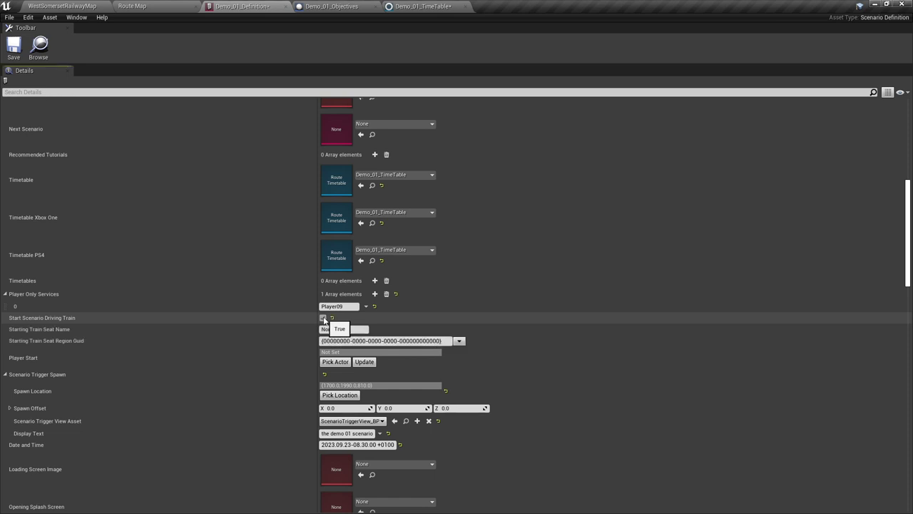
pyautogui.click(350, 329)
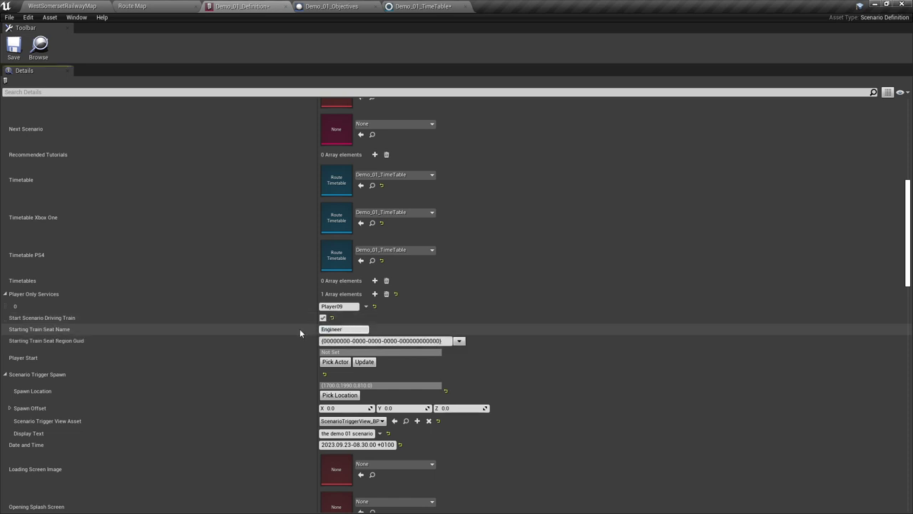
pyautogui.press('BackSpace')
pyautogui.press('BackSpace')
pyautogui.press('BackSpace')
pyautogui.press('BackSpace')
pyautogui.press('BackSpace')
pyautogui.press('BackSpace')
pyautogui.press('BackSpace')
pyautogui.click(84, 6)
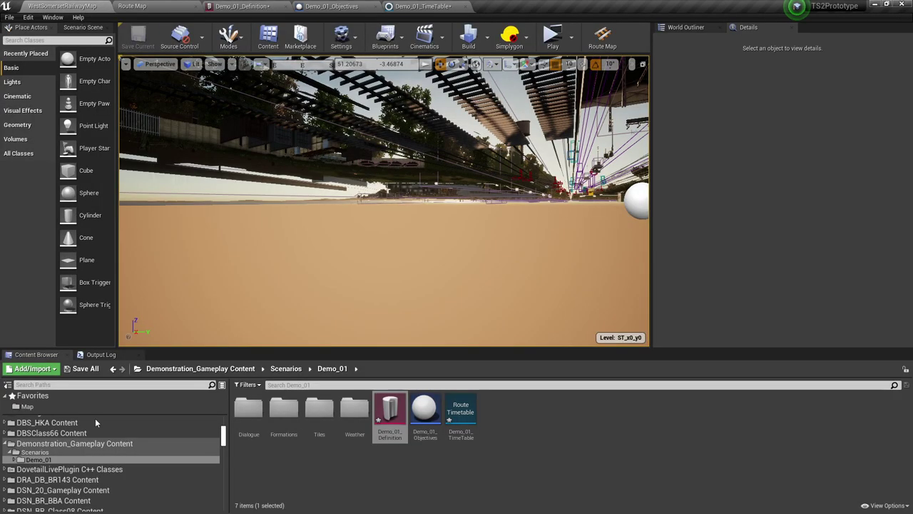
# Browse WestSomerset Content > Scenarios in the Content Browser and open the WSR_Sc01 folder
pyautogui.moveTo(227, 438); pyautogui.dragTo(223, 499)
pyautogui.scroll(5, 113, 478)
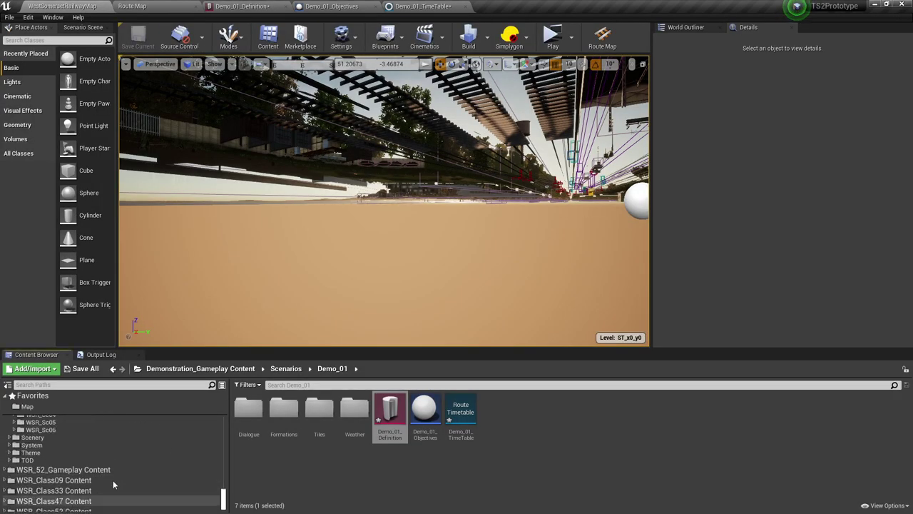
pyautogui.scroll(6, 112, 471)
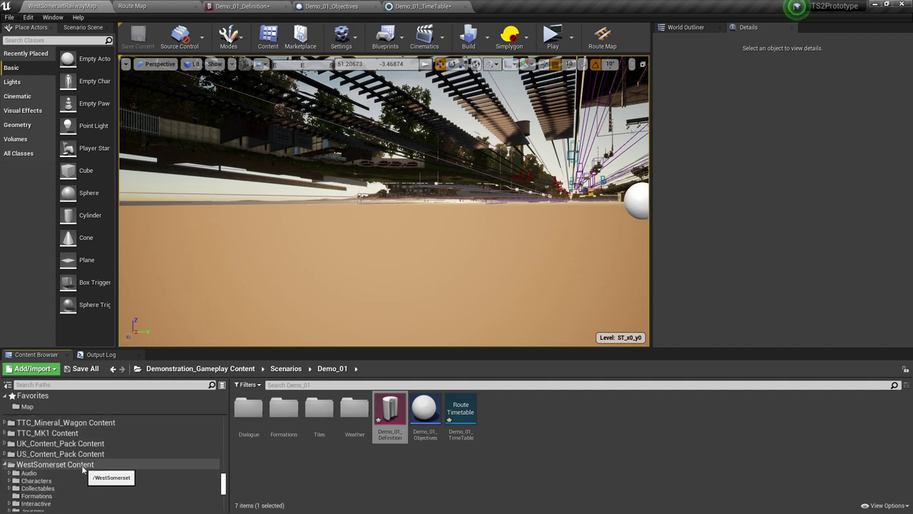
pyautogui.click(86, 465)
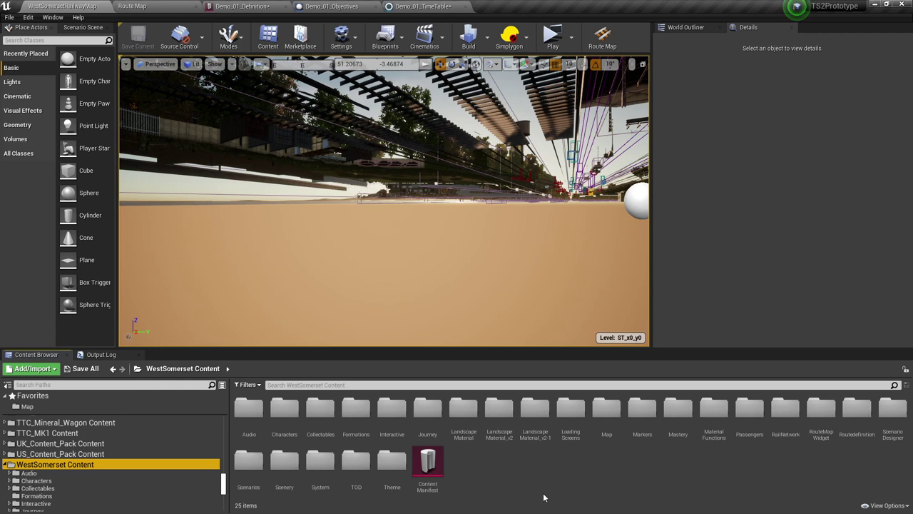
pyautogui.scroll(-6, 161, 451)
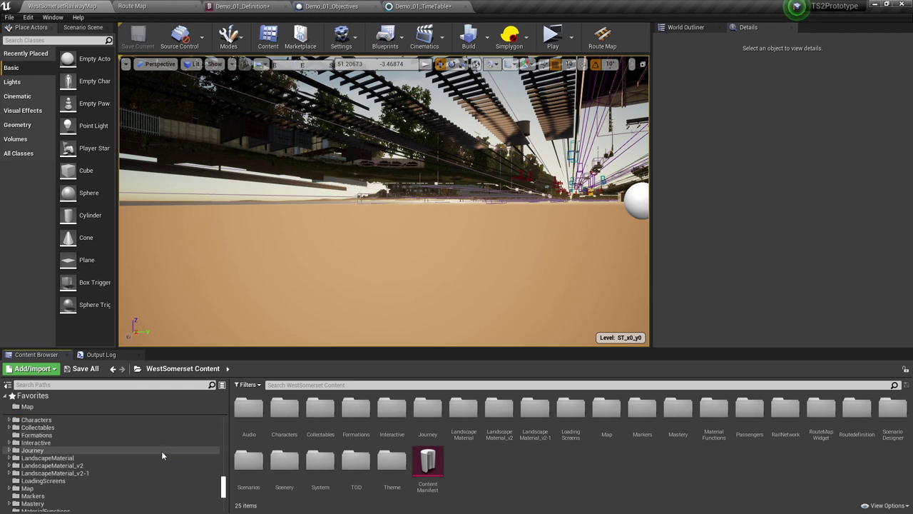
pyautogui.click(57, 480)
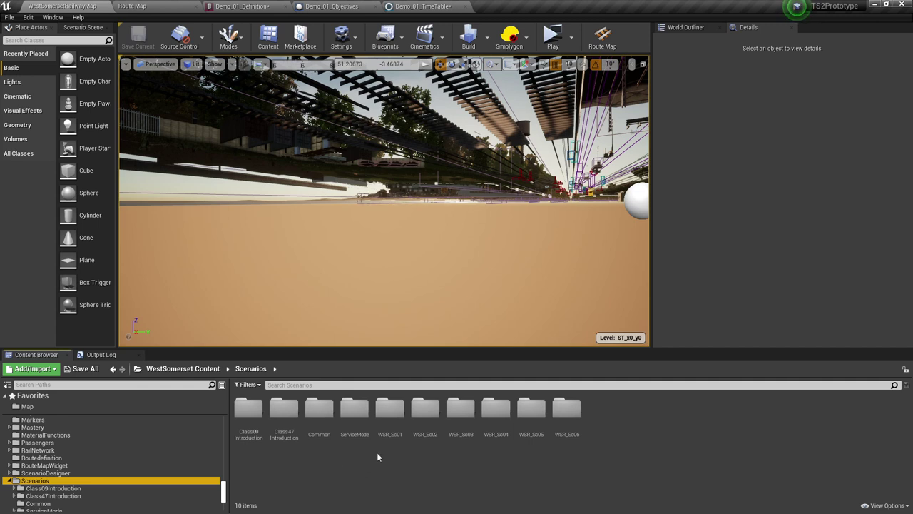
pyautogui.doubleClick(389, 408)
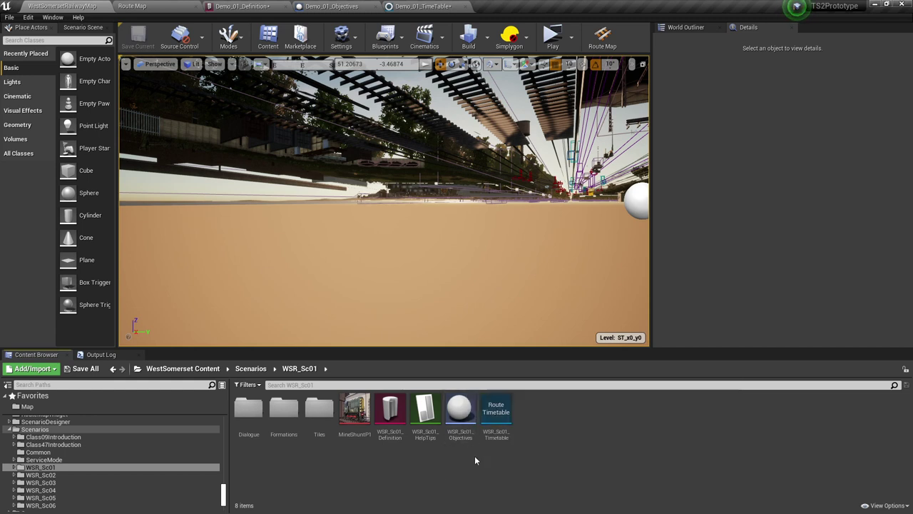
# Create WSR_Sc01_Objectives_Child from WSR_Sc01_Objectives and open it for editing
pyautogui.rightClick(461, 414)
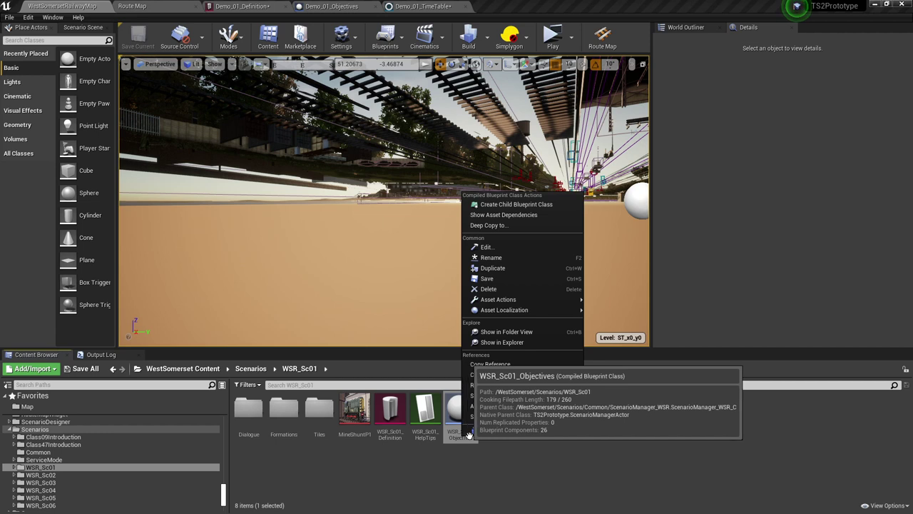
pyautogui.click(529, 208)
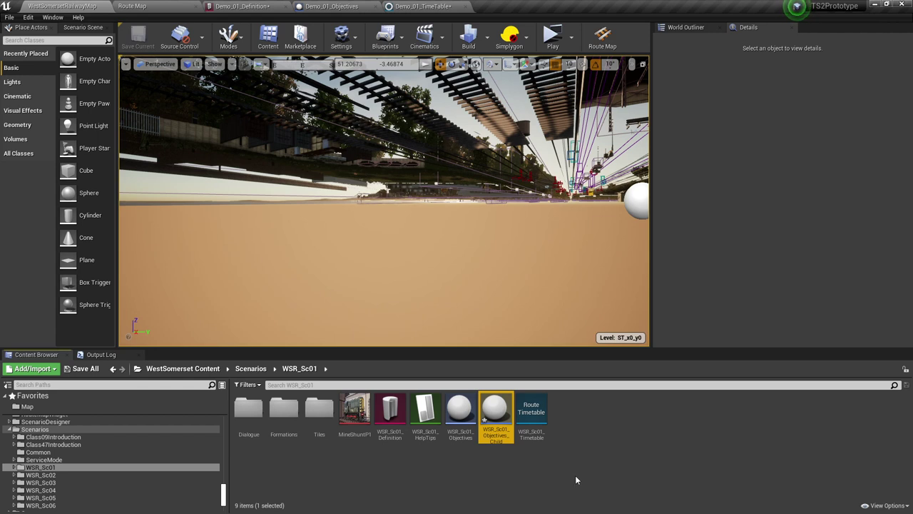
pyautogui.doubleClick(493, 435)
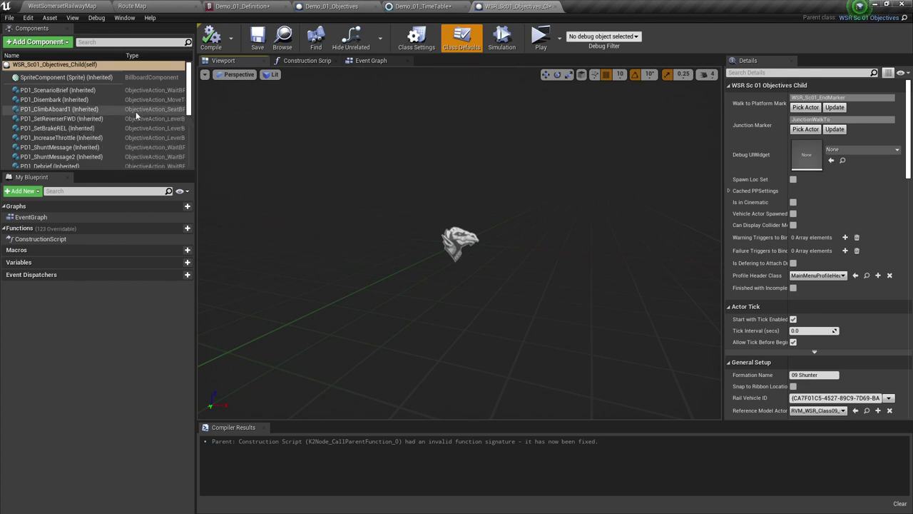
# Check PD1_ClimbAboard1's details (seat Engineer_L (Seat), Soft failure), then go to Demo_01_Definition
pyautogui.click(125, 109)
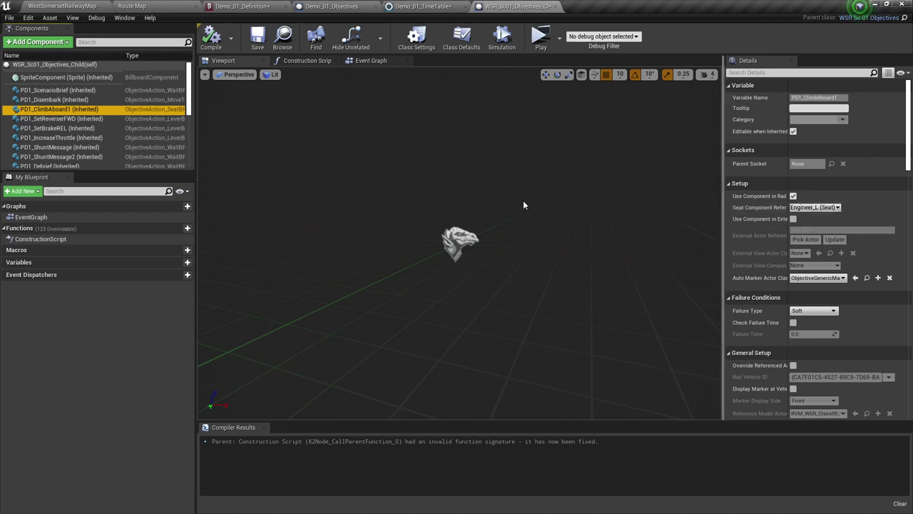
pyautogui.click(265, 8)
# Set Demo_01_Definition's Starting Train Seat Name to Engineer_L (Seat)
pyautogui.click(351, 330)
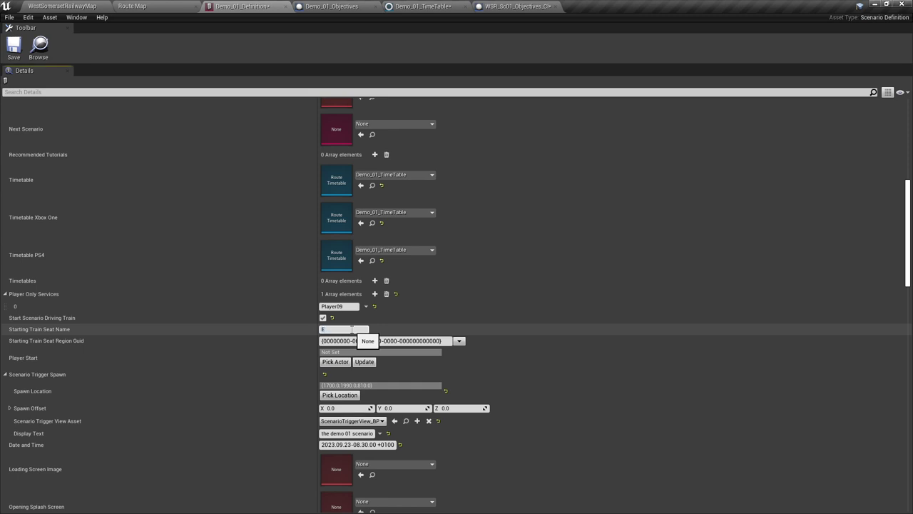
pyautogui.write('Enginee')
pyautogui.press('Return')
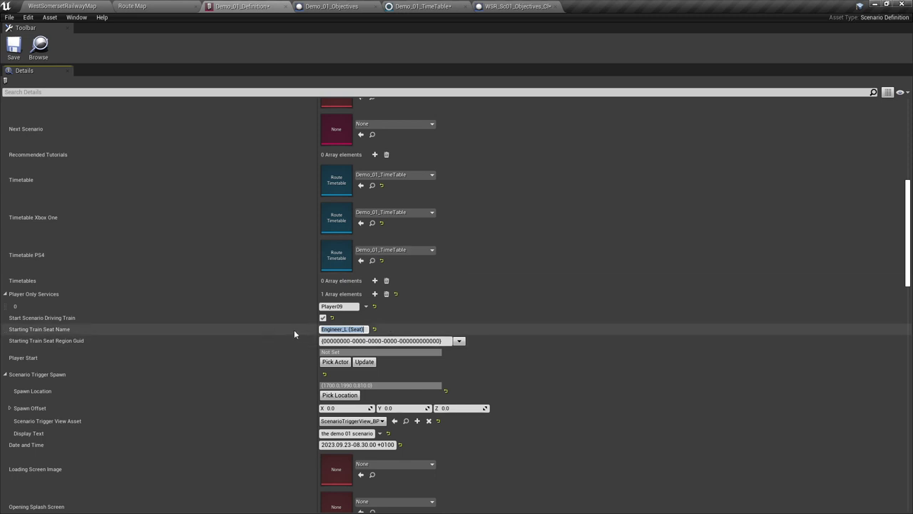
# Copy the Player09 formation's Rail Vehicle ID in the Demo_01_TimeTable editor
pyautogui.click(423, 8)
pyautogui.rightClick(666, 312)
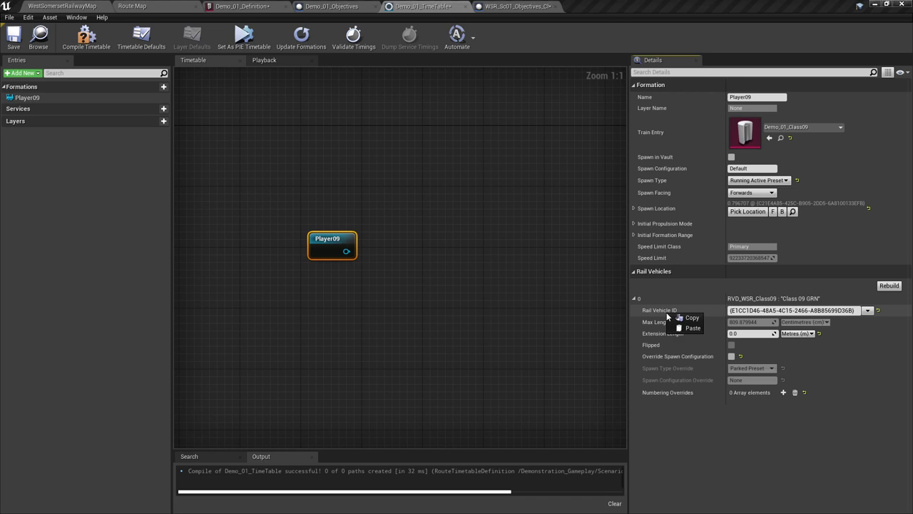
pyautogui.click(684, 318)
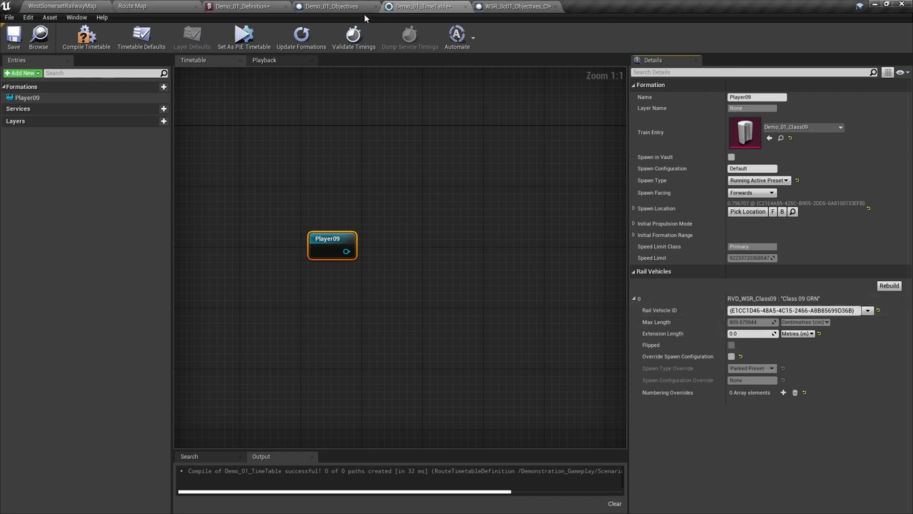
pyautogui.click(334, 7)
# Paste the Player09 rail vehicle ID into Demo_01_Definition's Starting Train Seat Region Guid and save it
pyautogui.click(255, 7)
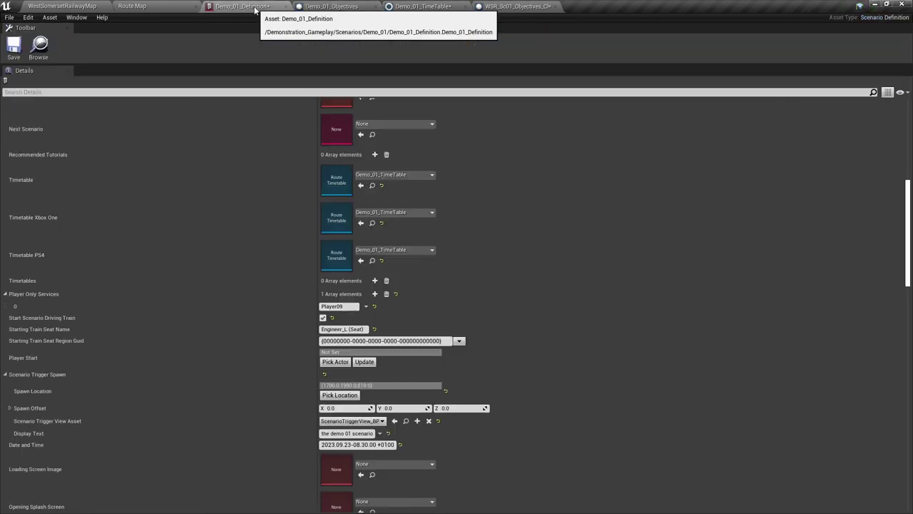
pyautogui.rightClick(63, 344)
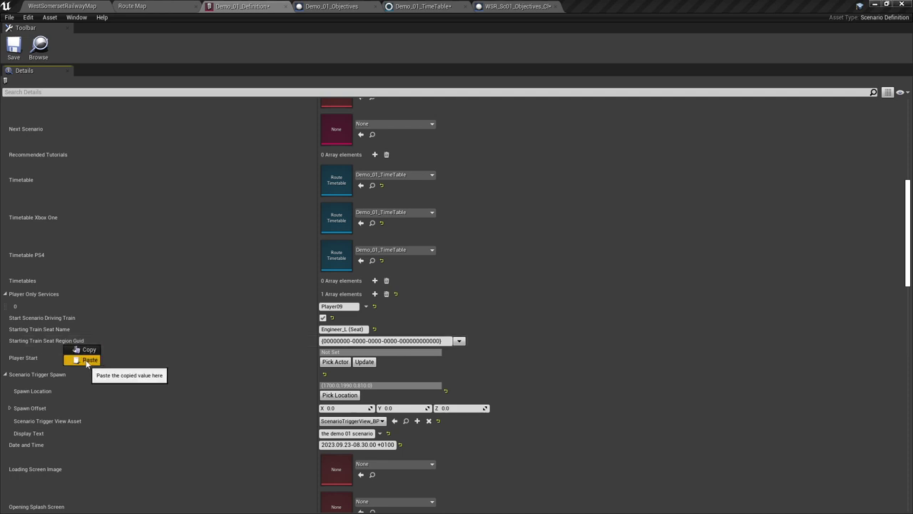
pyautogui.click(83, 360)
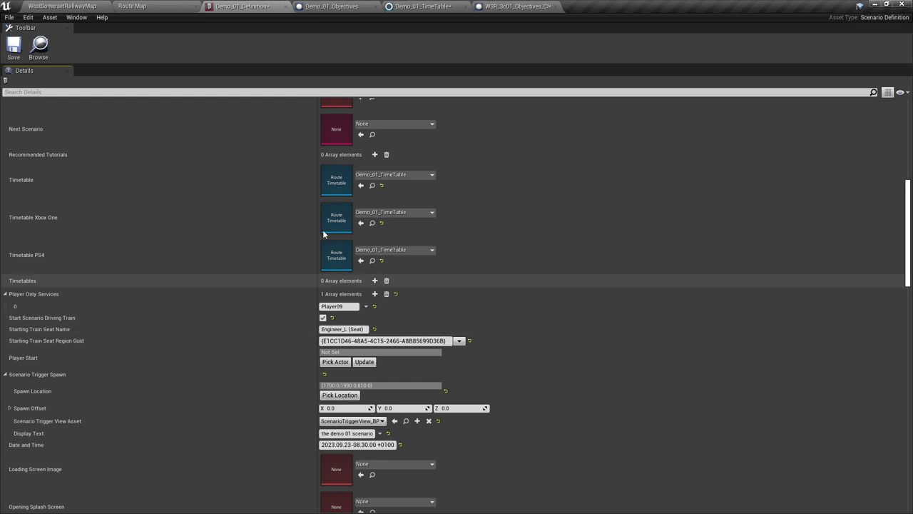
pyautogui.click(15, 49)
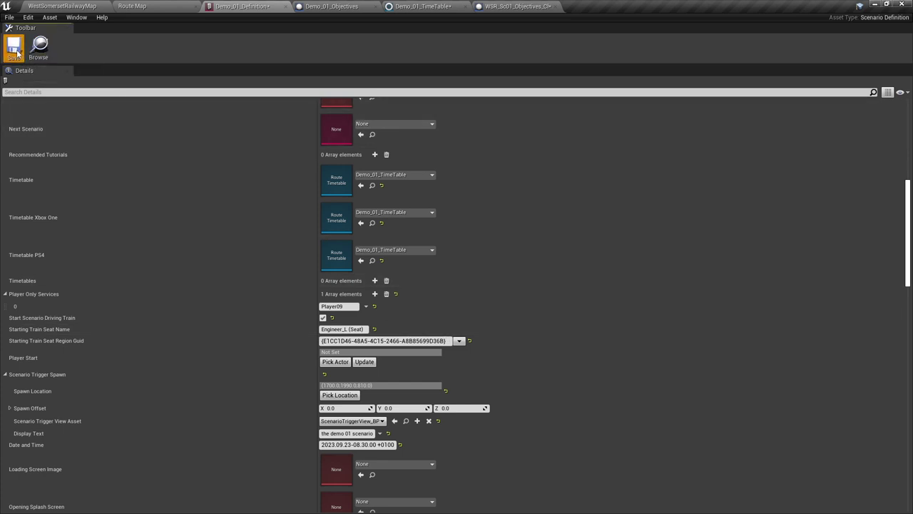
pyautogui.click(332, 7)
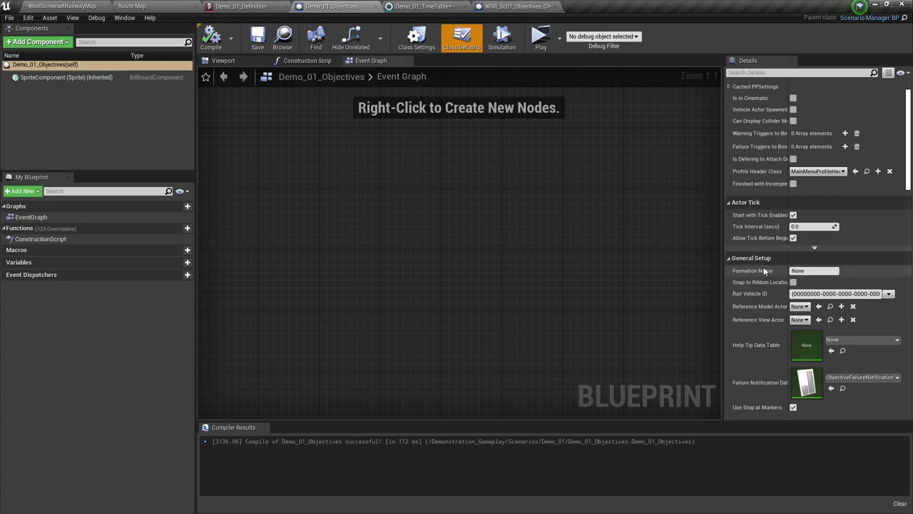
# Paste the Rail Vehicle ID and set the Reference Model Actor to RVM_WSR_Class09_Child
pyautogui.rightClick(754, 292)
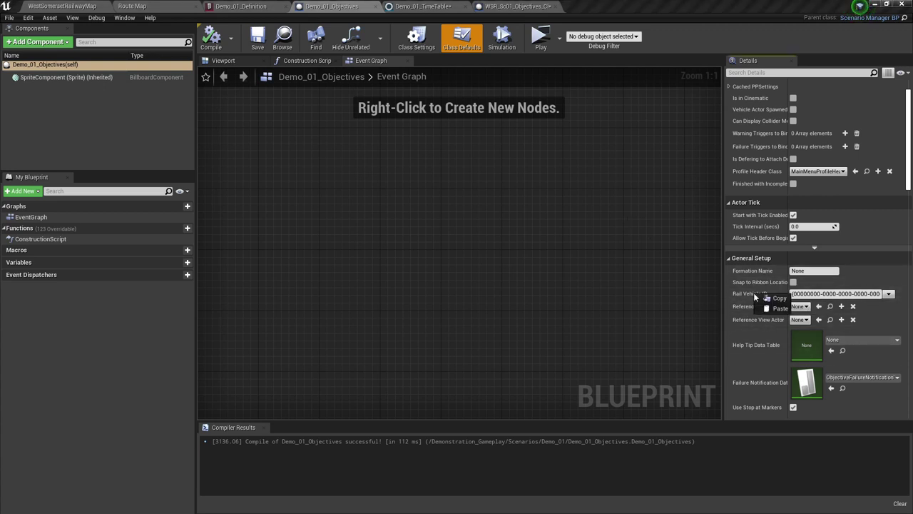
pyautogui.click(777, 310)
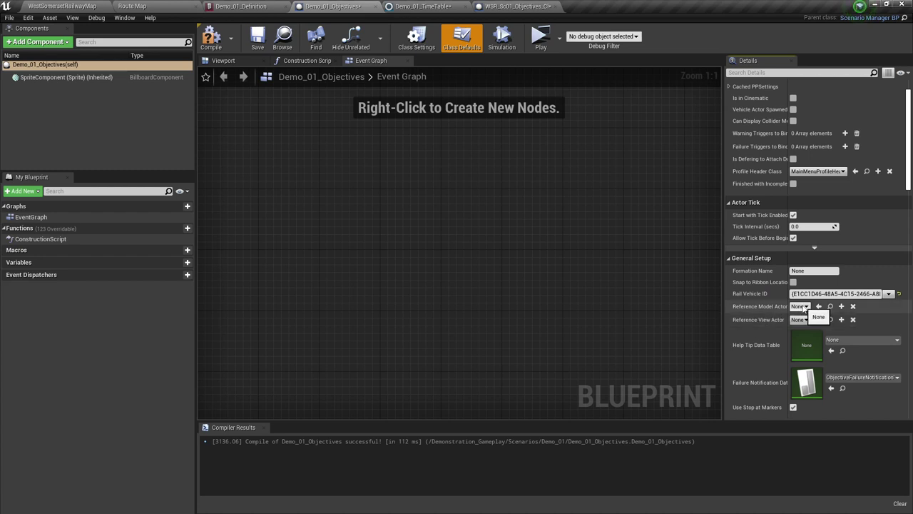
pyautogui.click(801, 306)
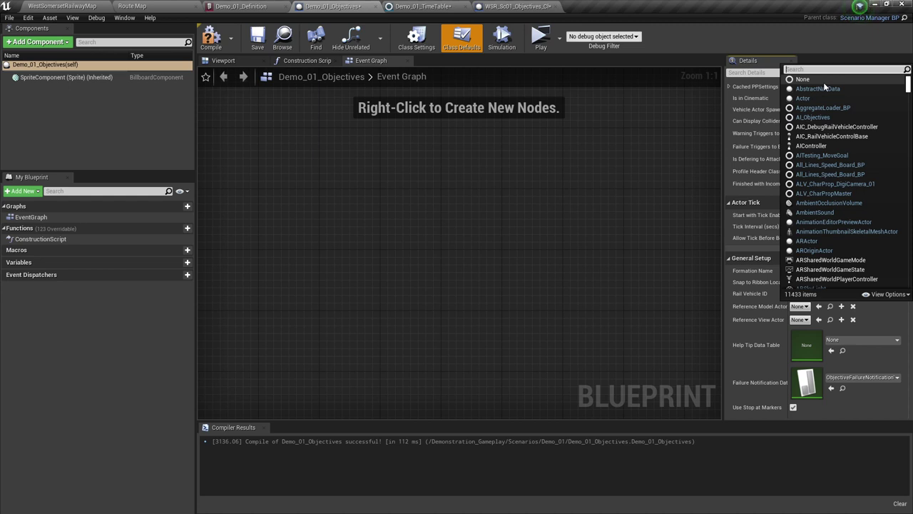
pyautogui.write('RVM')
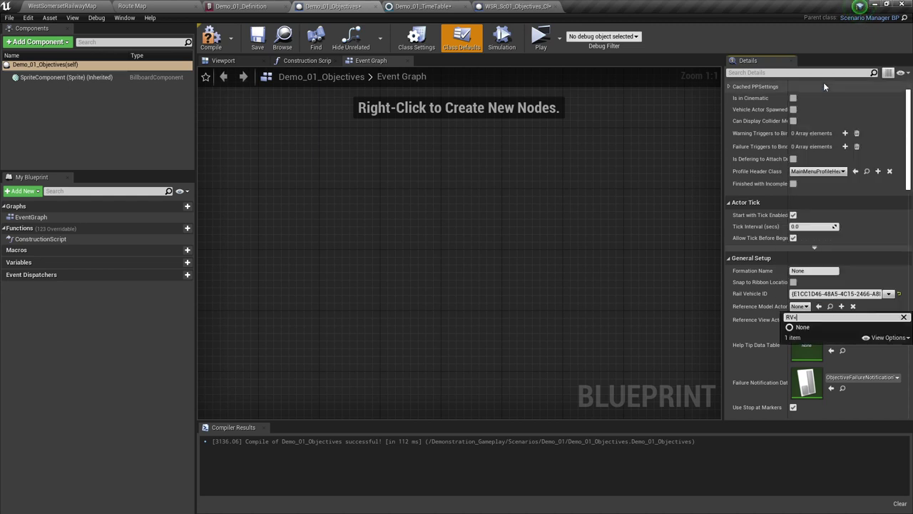
pyautogui.write('_')
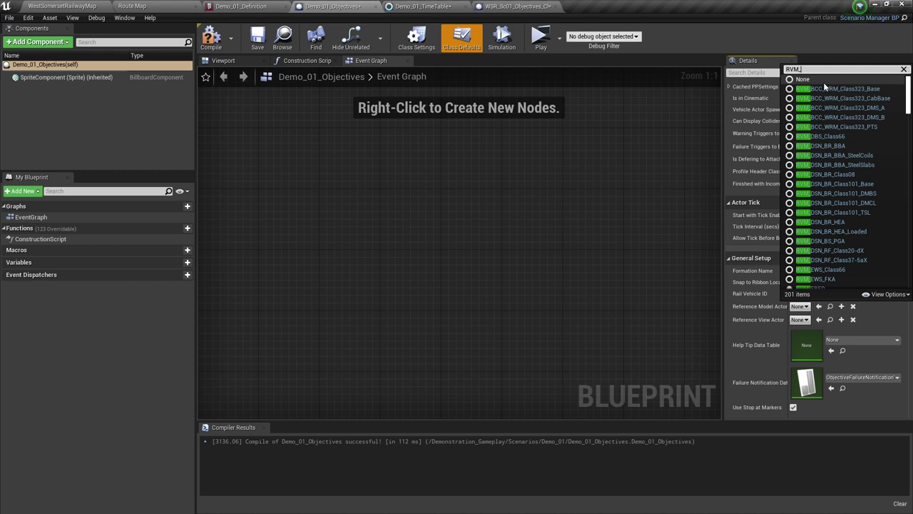
pyautogui.write('WAS')
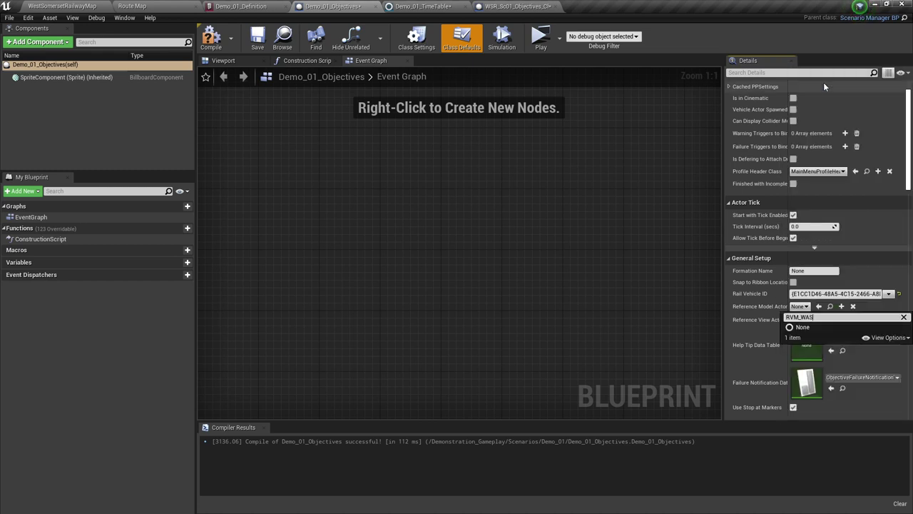
pyautogui.press('BackSpace')
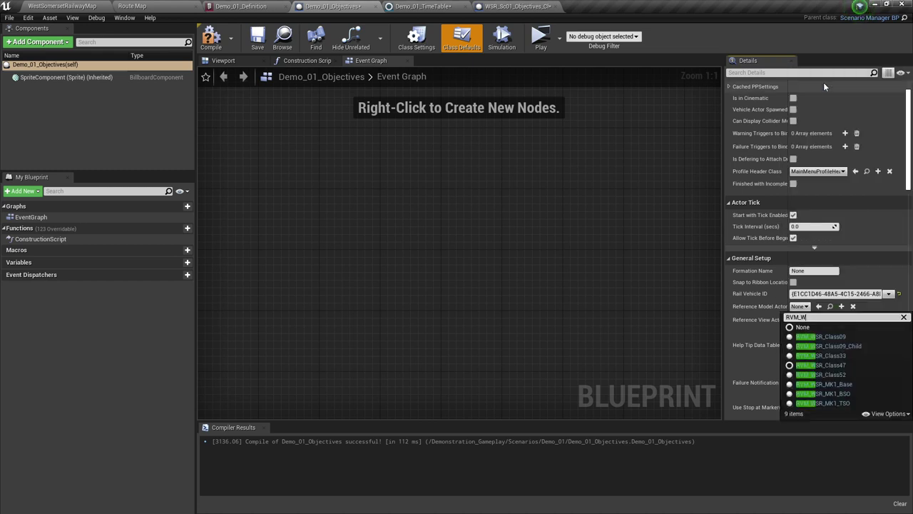
pyautogui.write('SR')
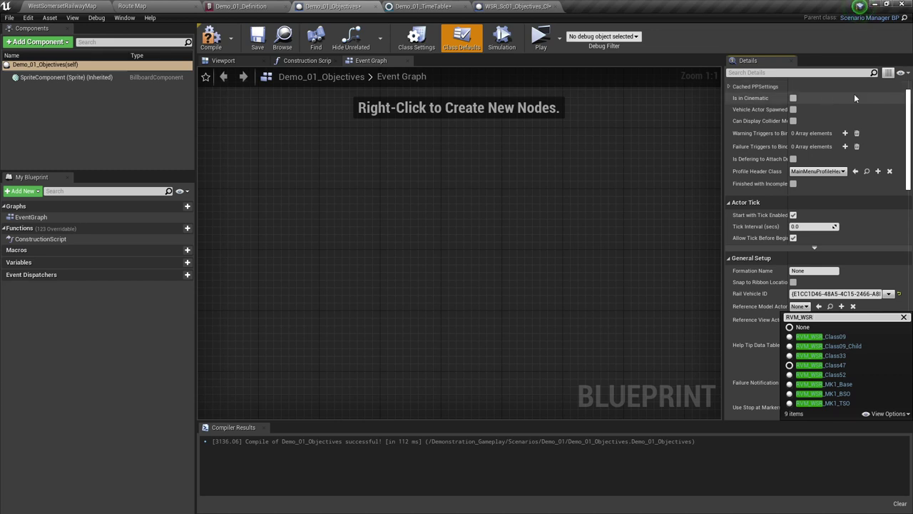
pyautogui.click(841, 345)
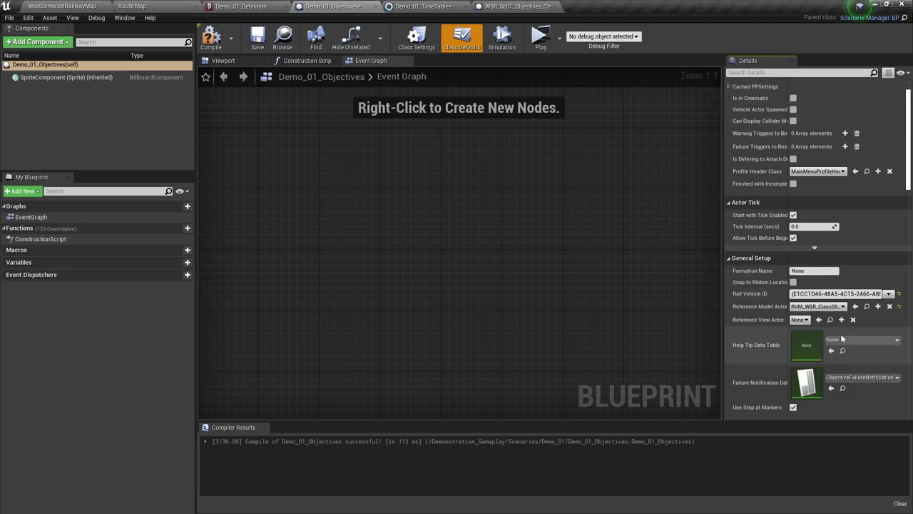
# Set the Reference View Actor to the RVV_WSR Class 09 actor, then compile and save the blueprint
pyautogui.click(801, 319)
pyautogui.write('R')
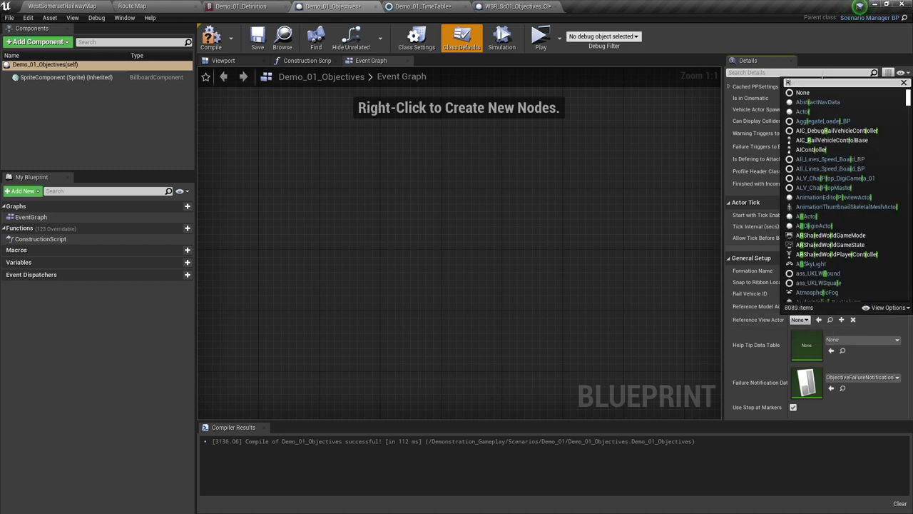
pyautogui.write('VV_WSR')
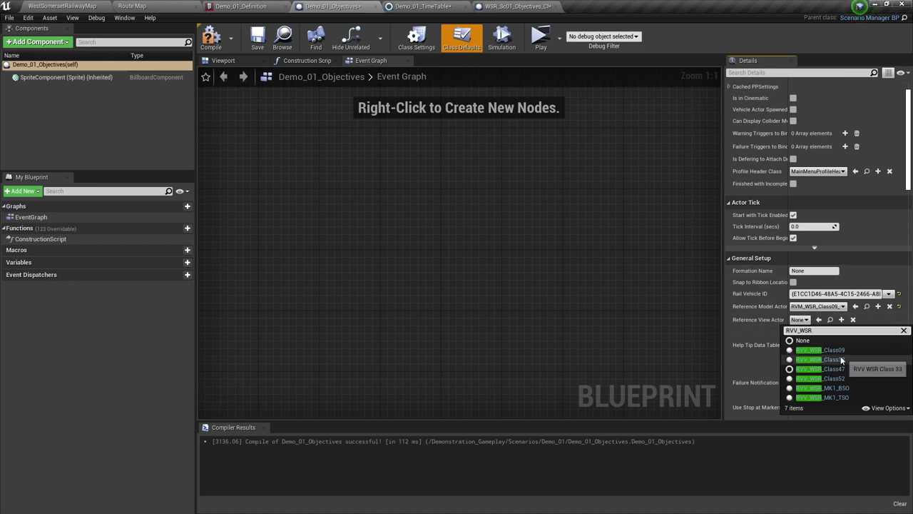
pyautogui.click(820, 350)
pyautogui.click(210, 40)
pyautogui.click(257, 40)
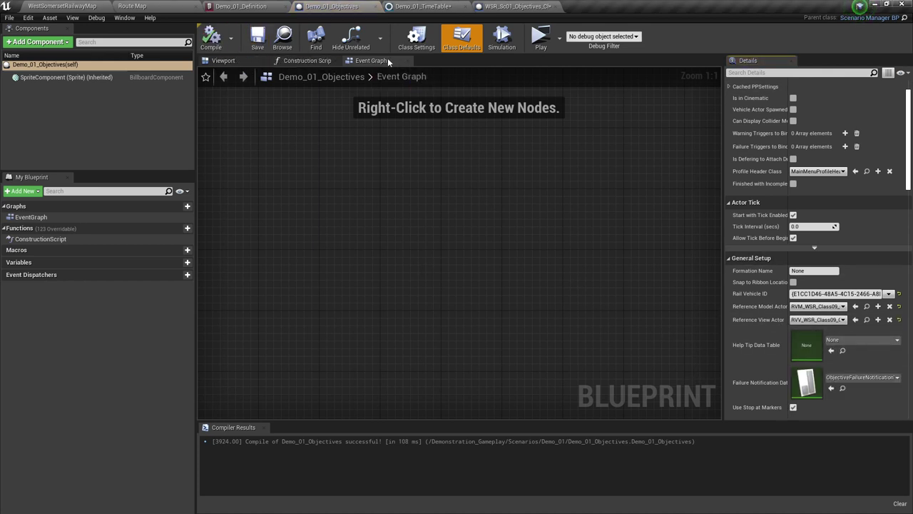
# Compile and save the Demo_01_TimeTable
pyautogui.click(397, 8)
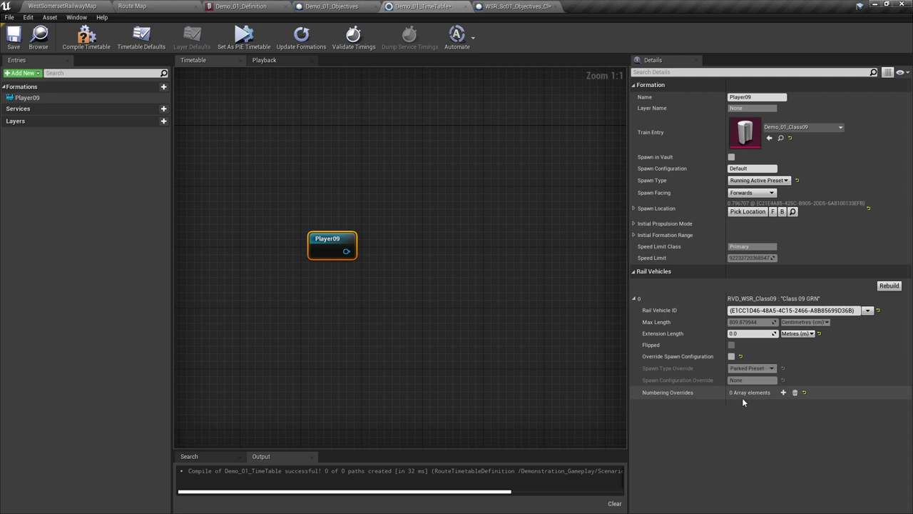
pyautogui.click(86, 37)
pyautogui.click(15, 40)
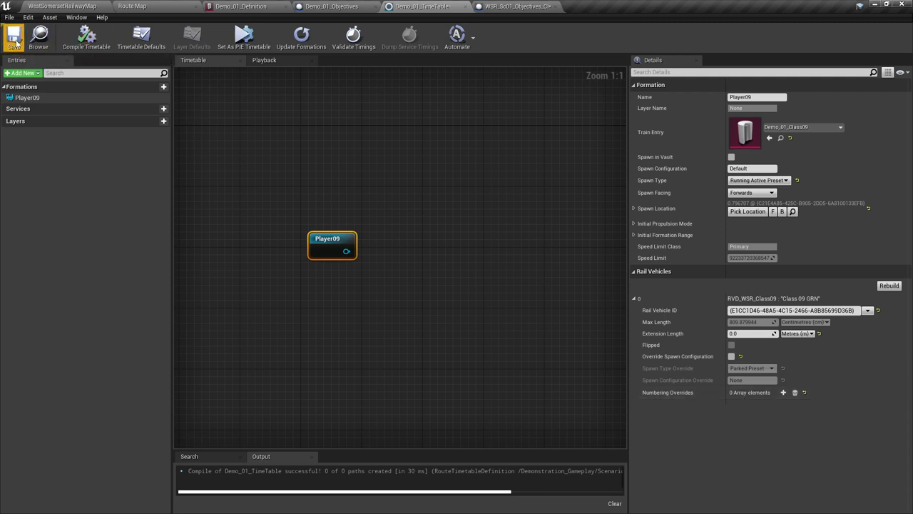
# Close WSR_Sc01_Objectives and delete WSR_Sc01_Objectives_Child from the Content Browser
pyautogui.click(556, 6)
pyautogui.click(68, 6)
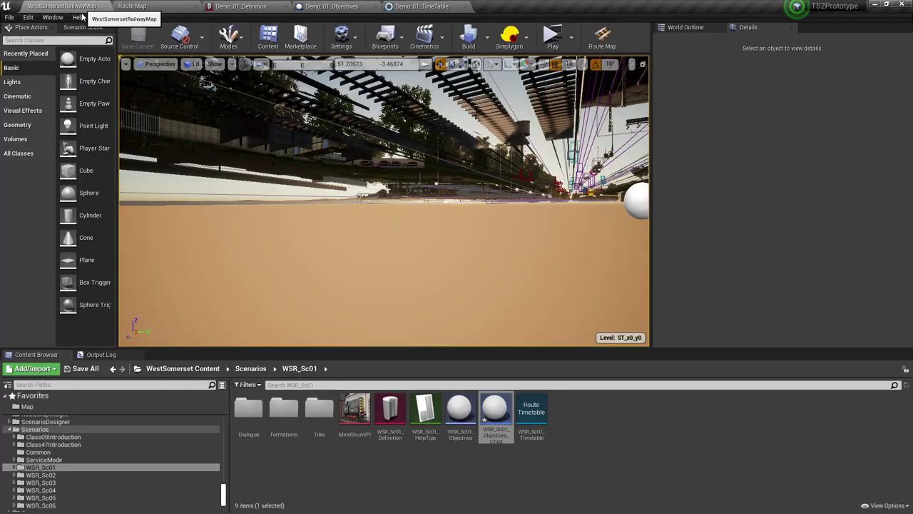
pyautogui.click(494, 435)
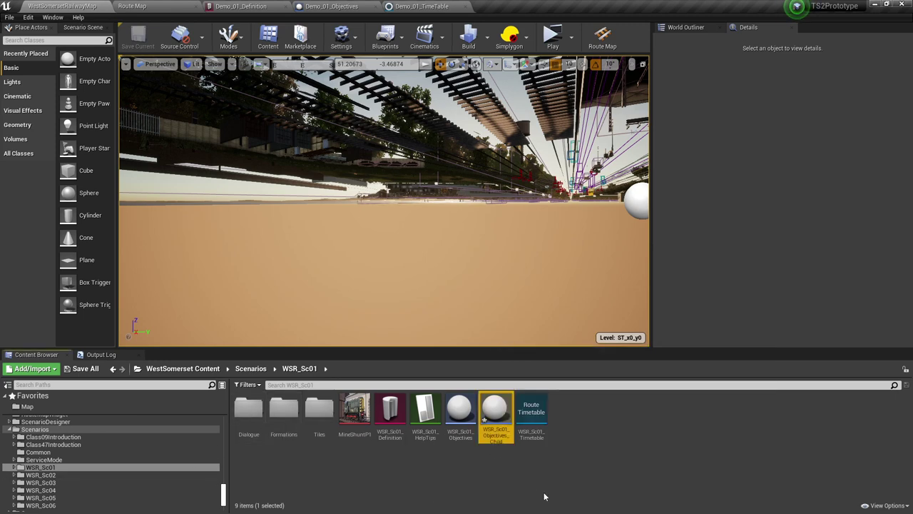
pyautogui.press('Delete')
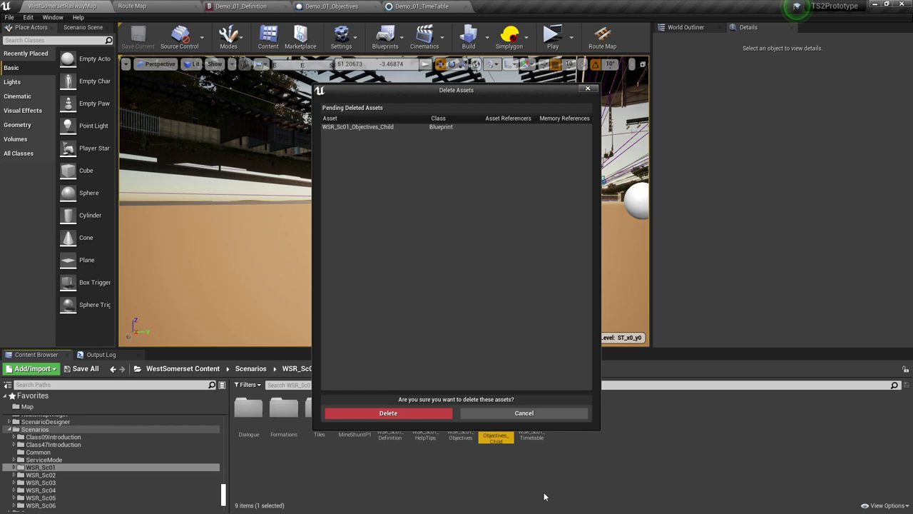
pyautogui.click(382, 414)
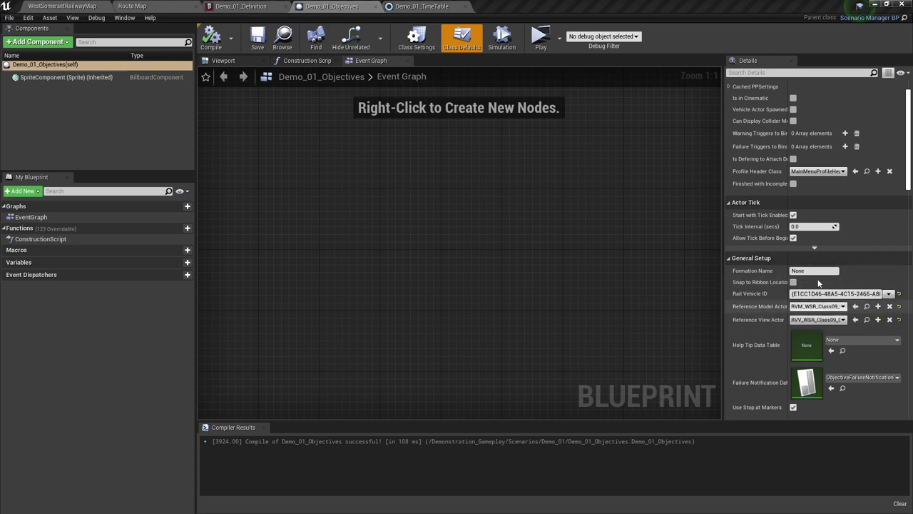
# Enter Player09 as the objectives blueprint's Formation Name
pyautogui.click(813, 271)
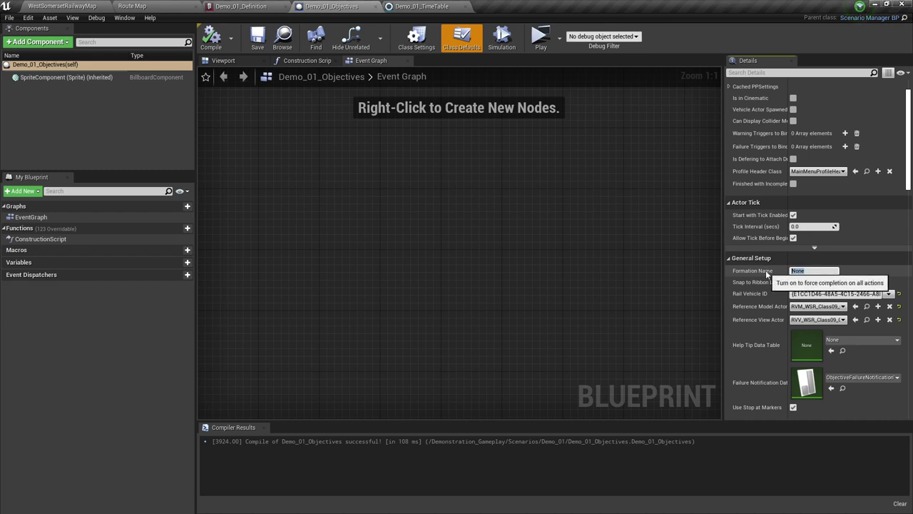
pyautogui.write('Player09')
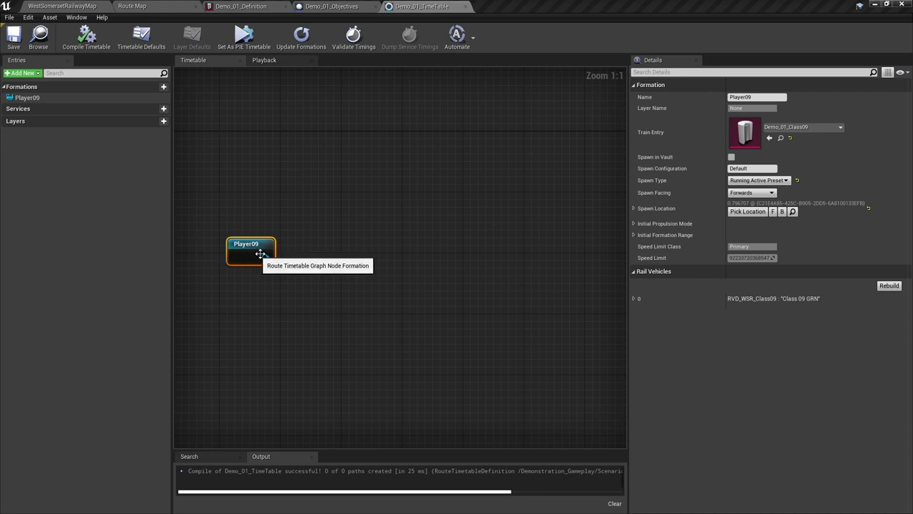
# Create a new service linked to the Player09 formation and name it Player09
pyautogui.moveTo(266, 257); pyautogui.dragTo(322, 260)
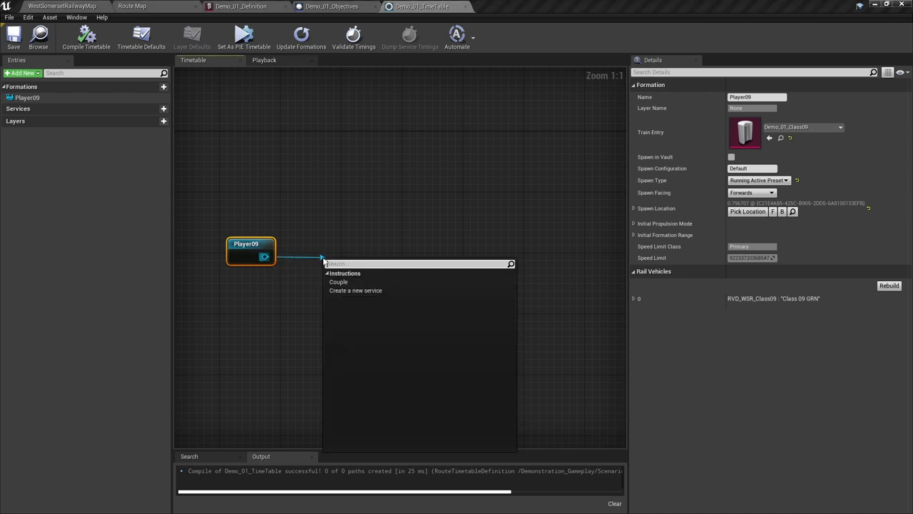
pyautogui.click(363, 291)
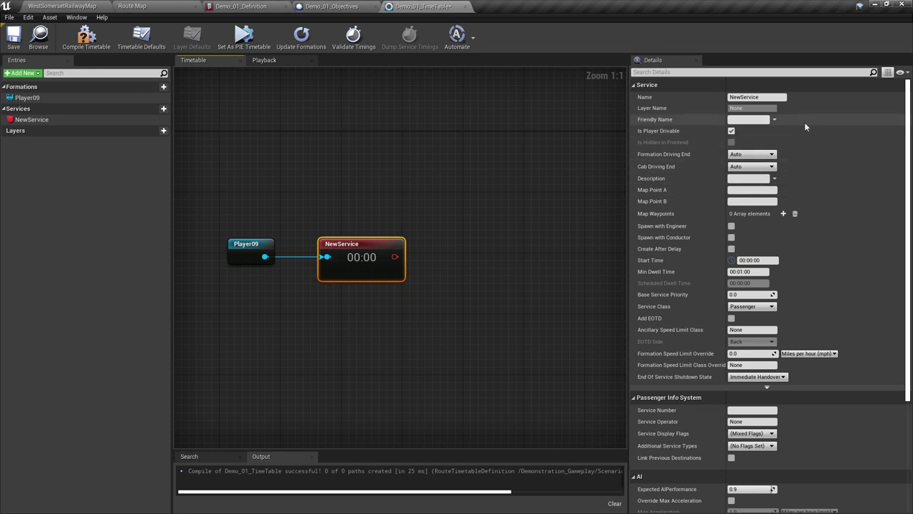
pyautogui.click(774, 97)
pyautogui.write('Ser')
pyautogui.press('BackSpace')
pyautogui.press('BackSpace')
pyautogui.press('BackSpace')
pyautogui.write('P')
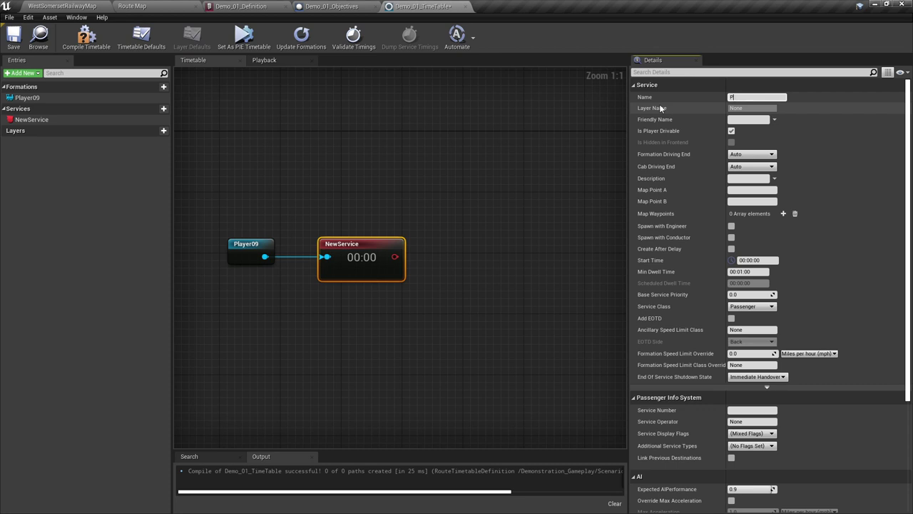
pyautogui.write('lauyer09')
pyautogui.press('Return')
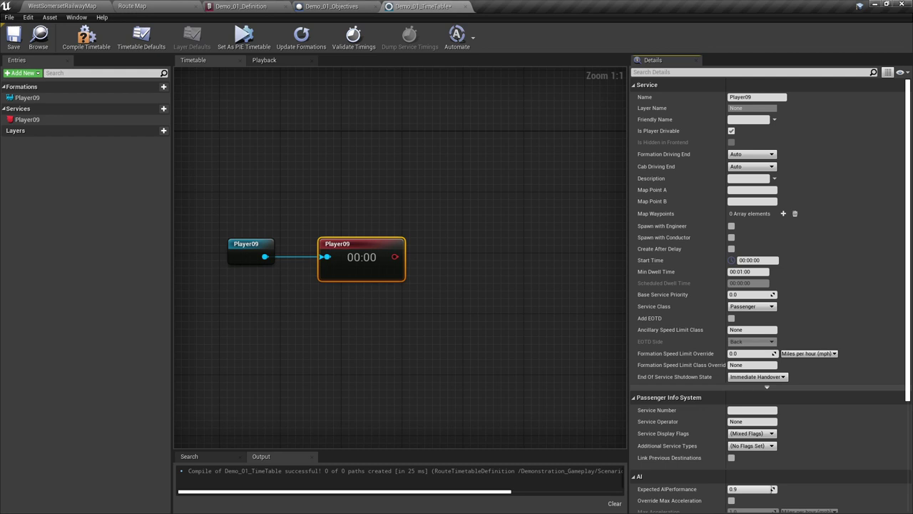
pyautogui.click(732, 249)
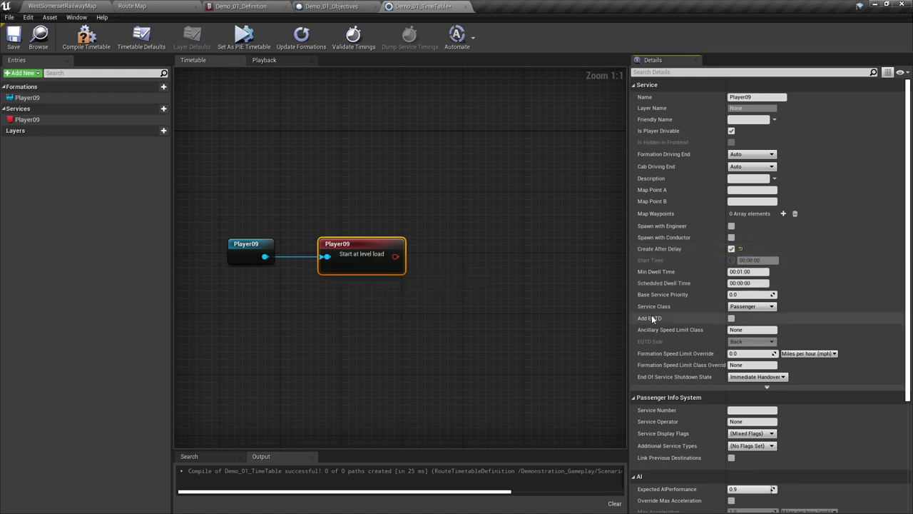
pyautogui.click(733, 249)
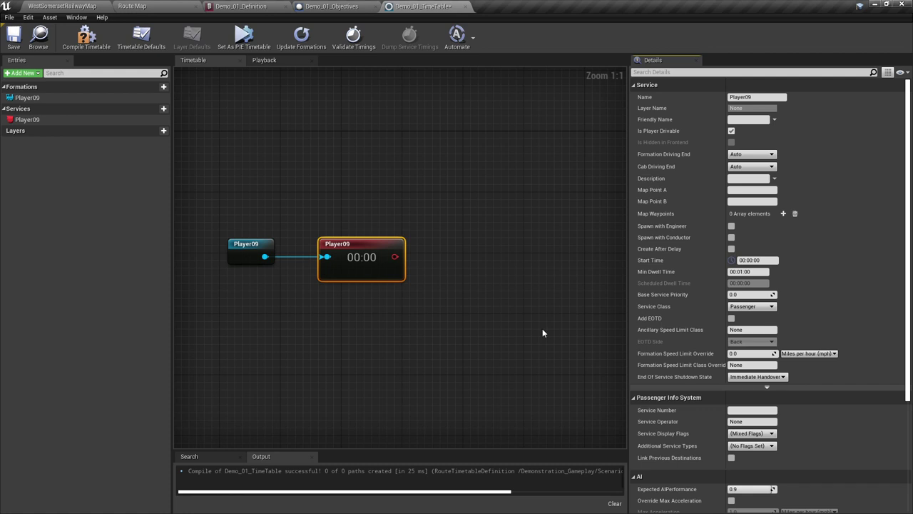
pyautogui.click(732, 250)
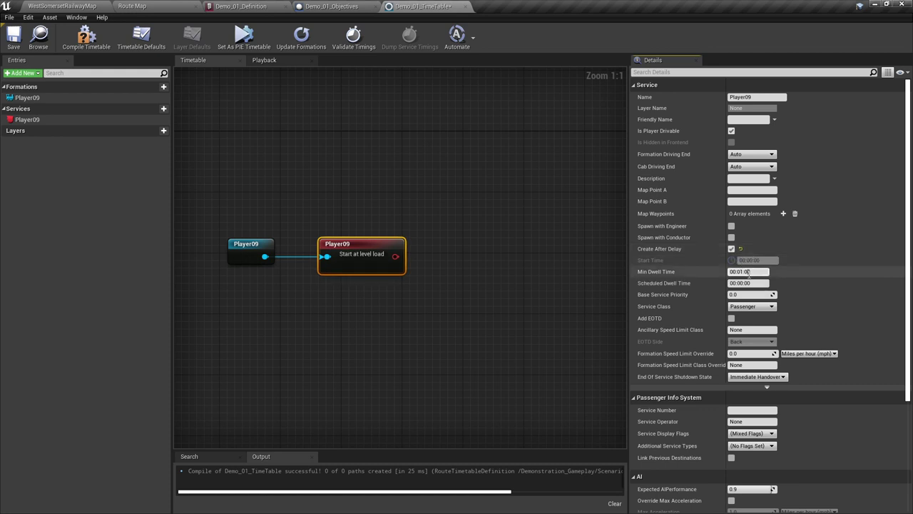
pyautogui.click(761, 283)
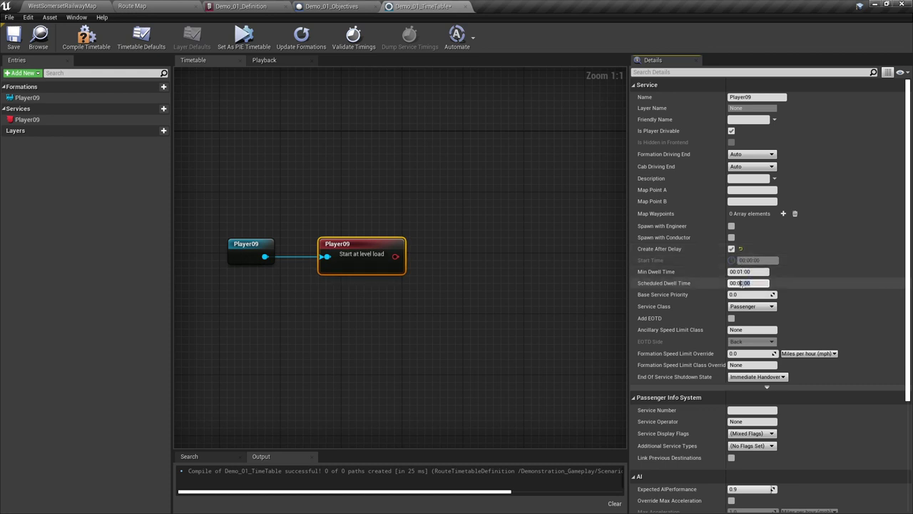
pyautogui.write('1:0')
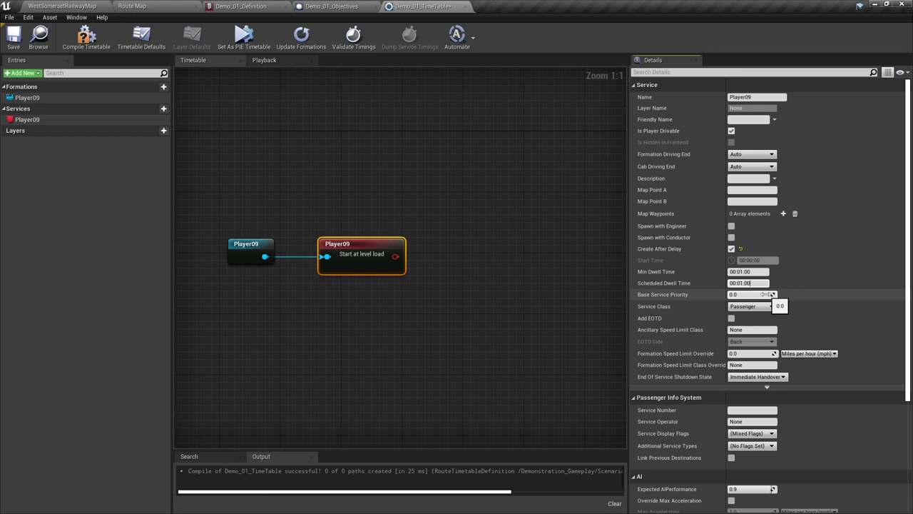
pyautogui.write('0')
pyautogui.press('Return')
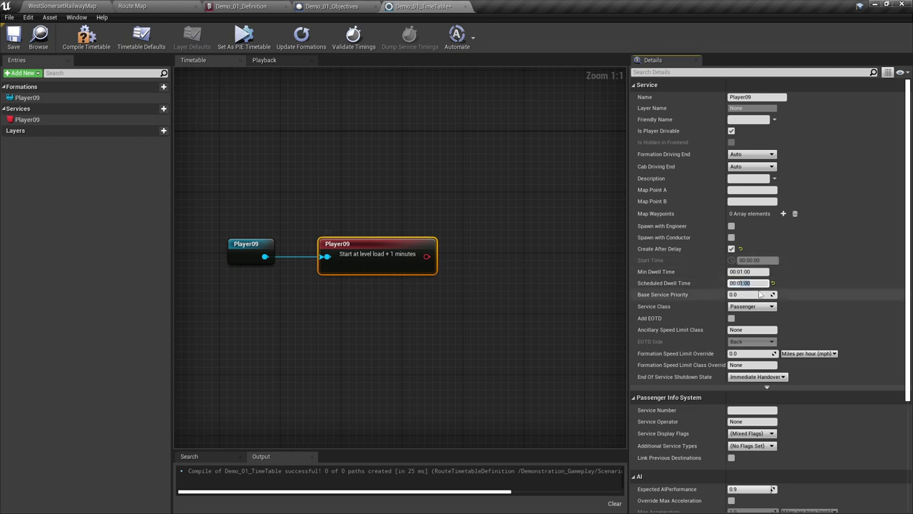
pyautogui.write('00:00:00')
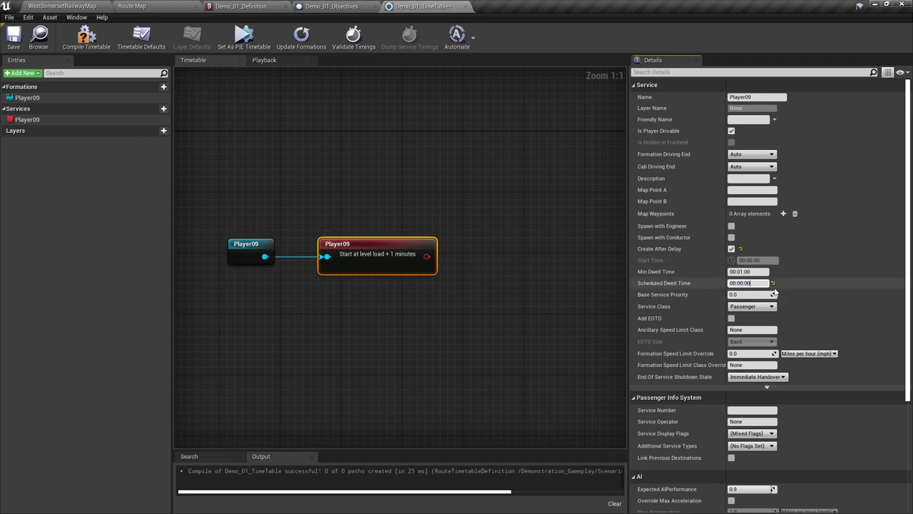
pyautogui.press('Return')
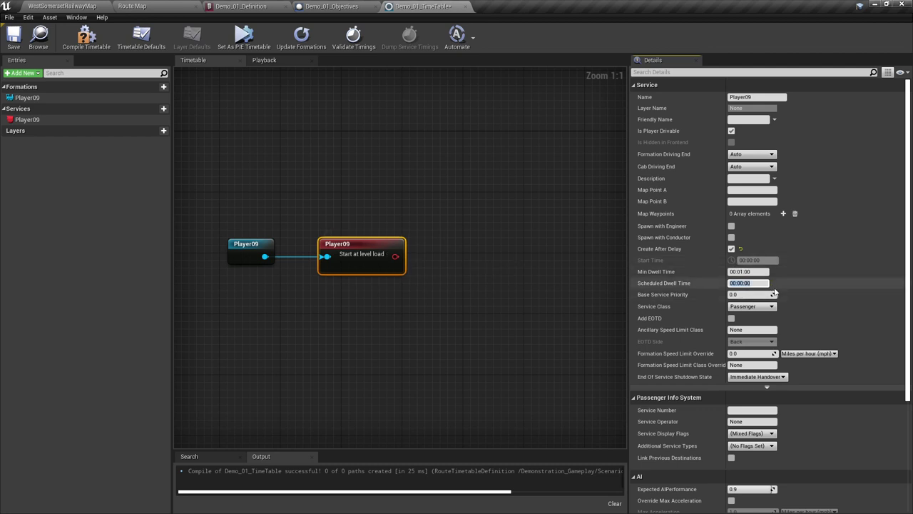
pyautogui.click(731, 249)
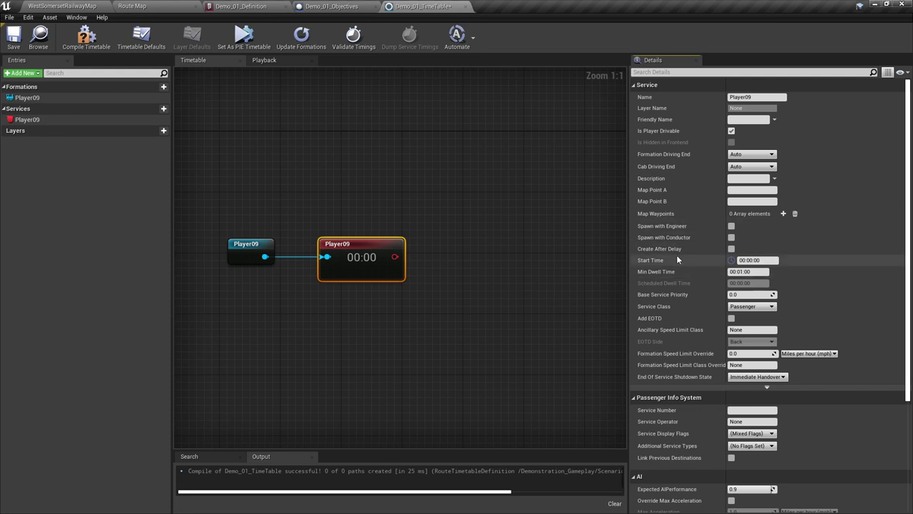
# Change the Player09 service's Start Time to 07:30:00
pyautogui.click(752, 260)
pyautogui.doubleClick(749, 260)
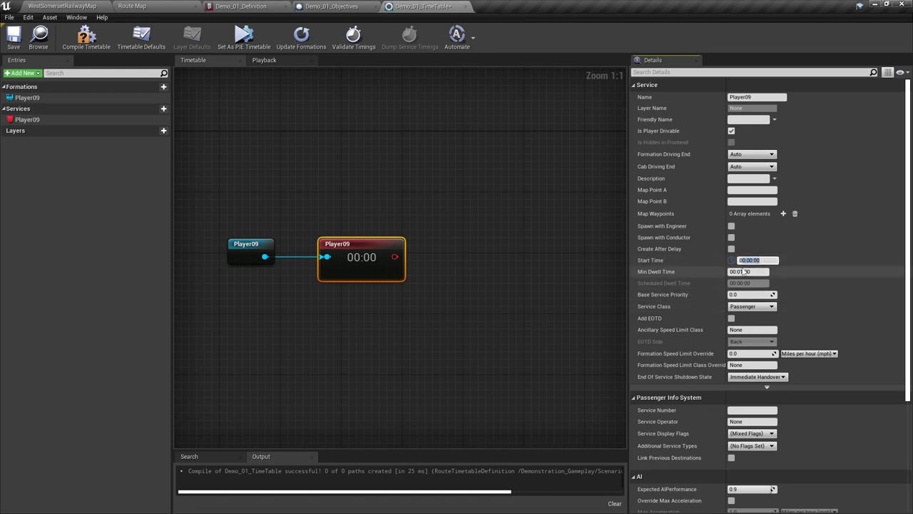
pyautogui.write('07:30:00')
pyautogui.press('Return')
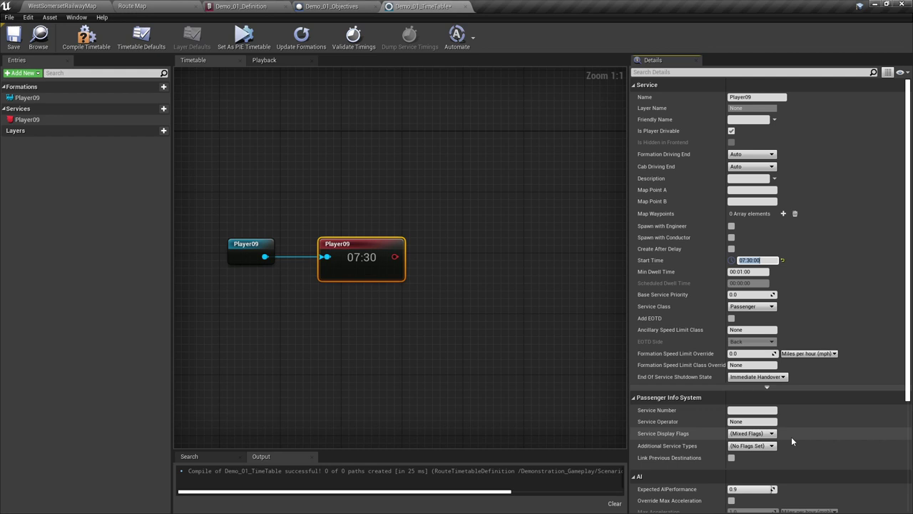
# Attach a Go To 'Stop at' instruction to the Player09 service's output
pyautogui.scroll(-3, 821, 405)
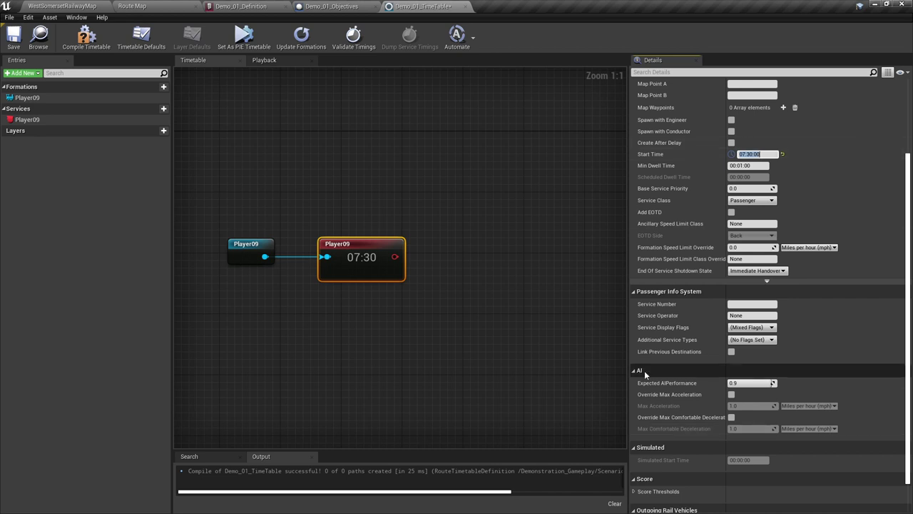
pyautogui.scroll(-1, 663, 373)
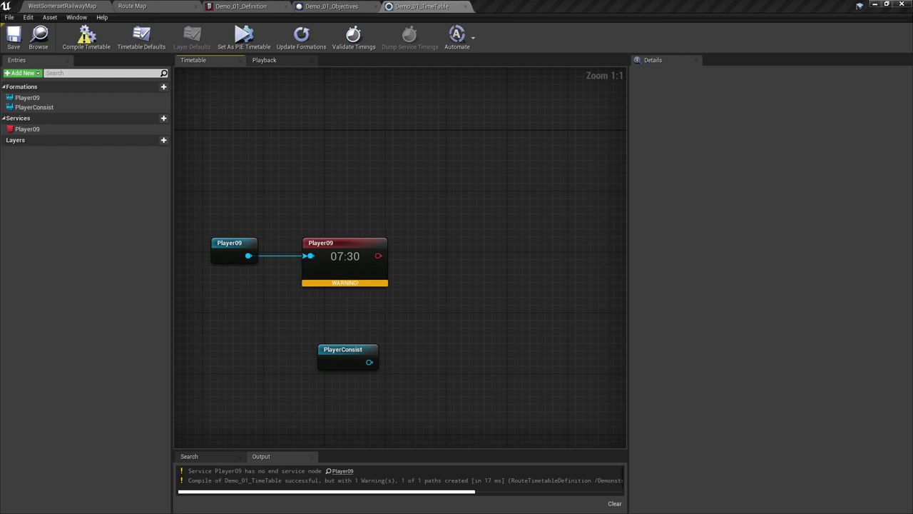
pyautogui.moveTo(379, 255); pyautogui.dragTo(464, 257)
pyautogui.click(490, 288)
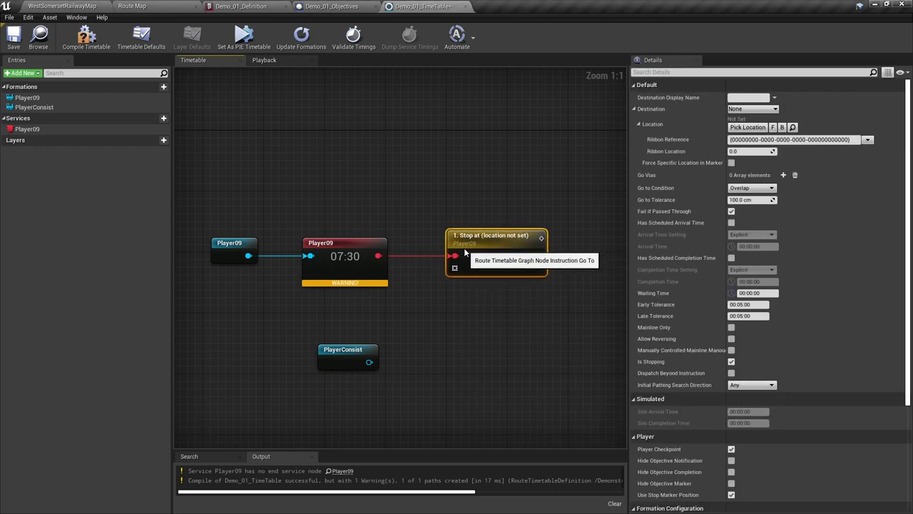